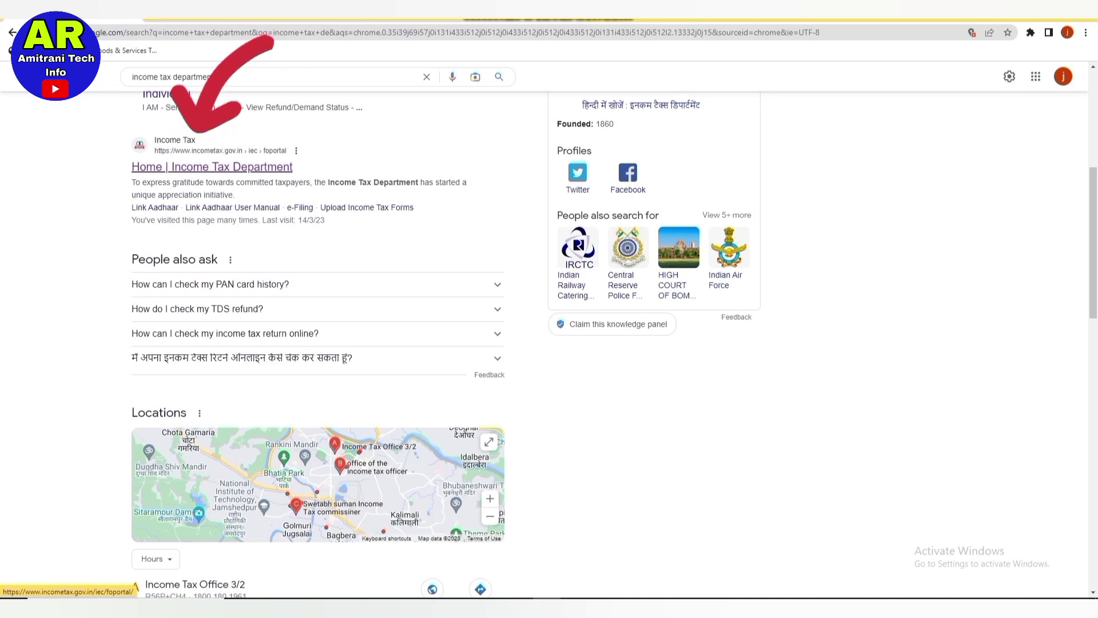
# Open the 'Home | Income Tax Department' result for incometax.gov.in.
pyautogui.click(212, 166)
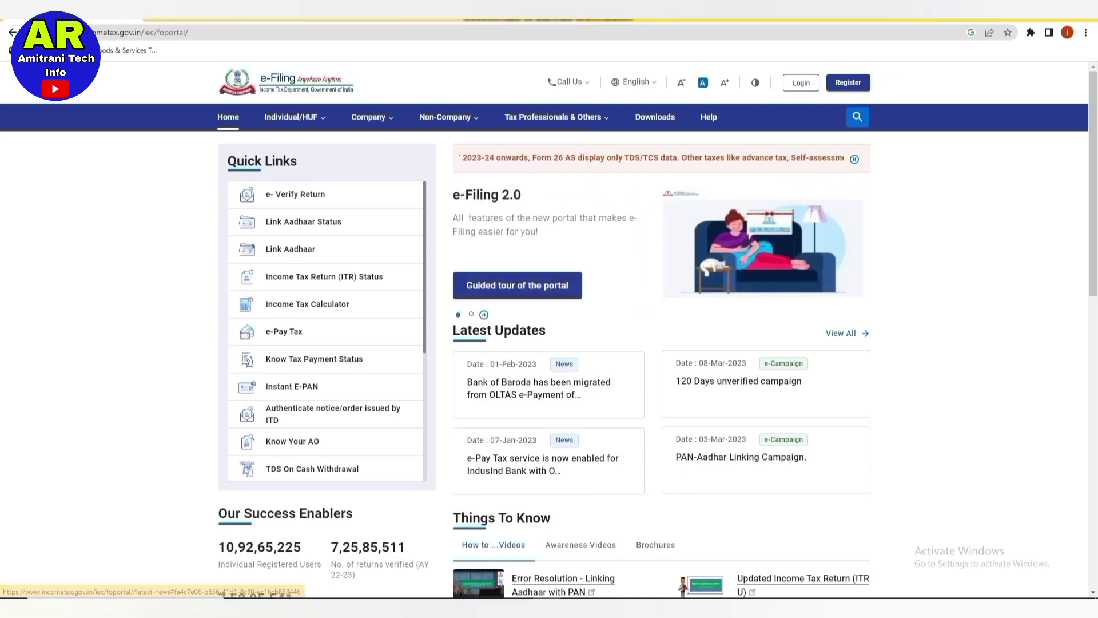
pyautogui.scroll(-5, 658, 331)
pyautogui.scroll(-5, 474, 343)
pyautogui.scroll(15, 475, 343)
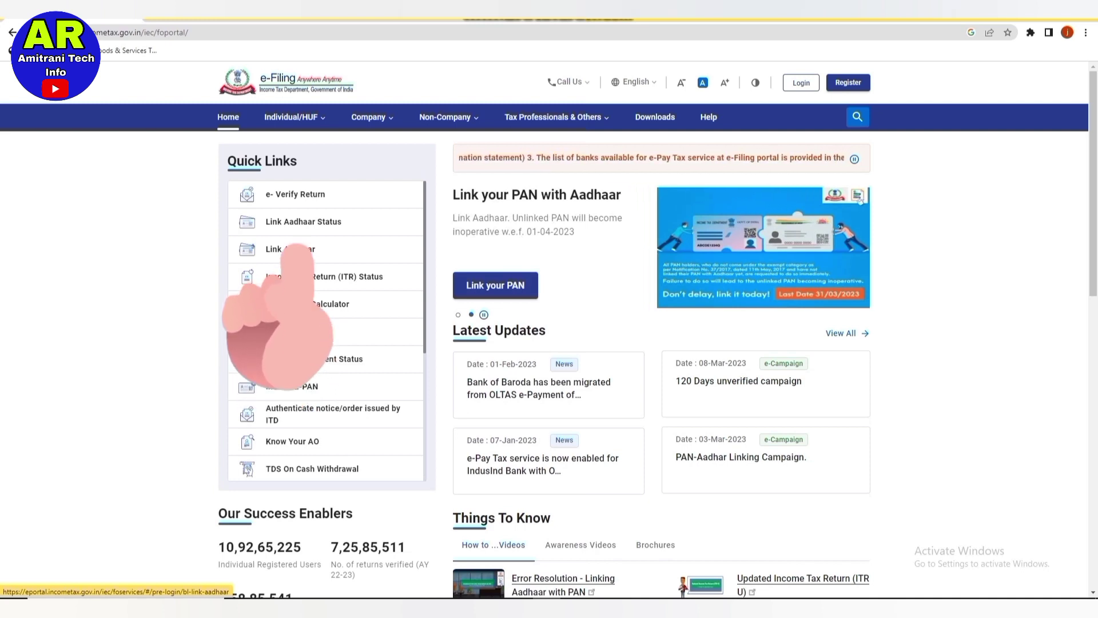
# Validate the PAN and Aadhaar under Link Aadhaar, then continue to pay the fee via e-Pay Tax.
pyautogui.click(296, 256)
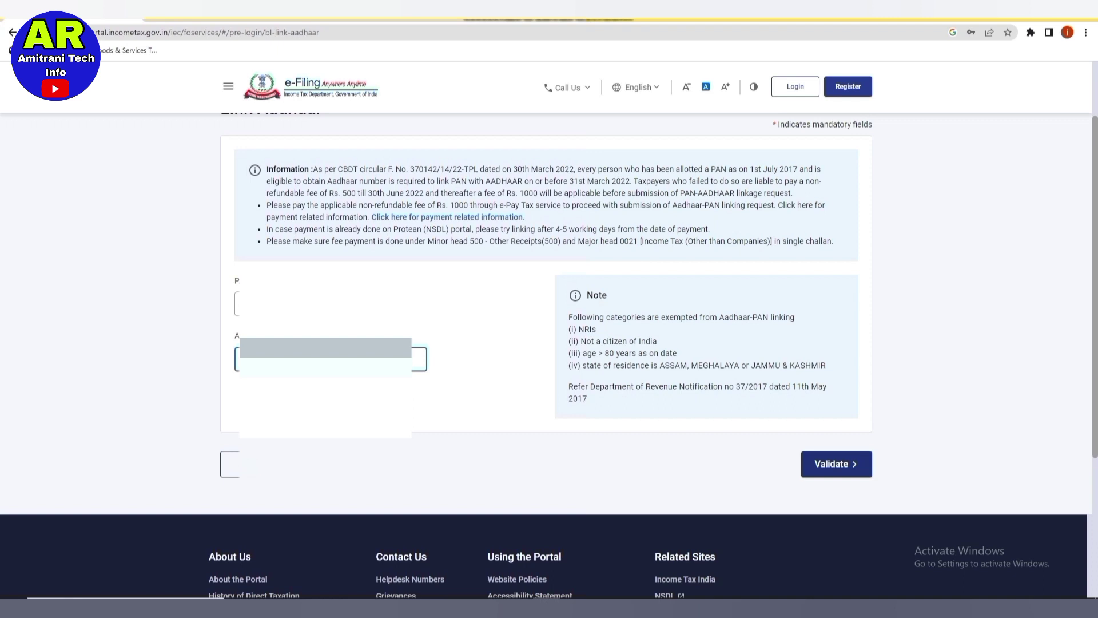
pyautogui.scroll(1, 549, 344)
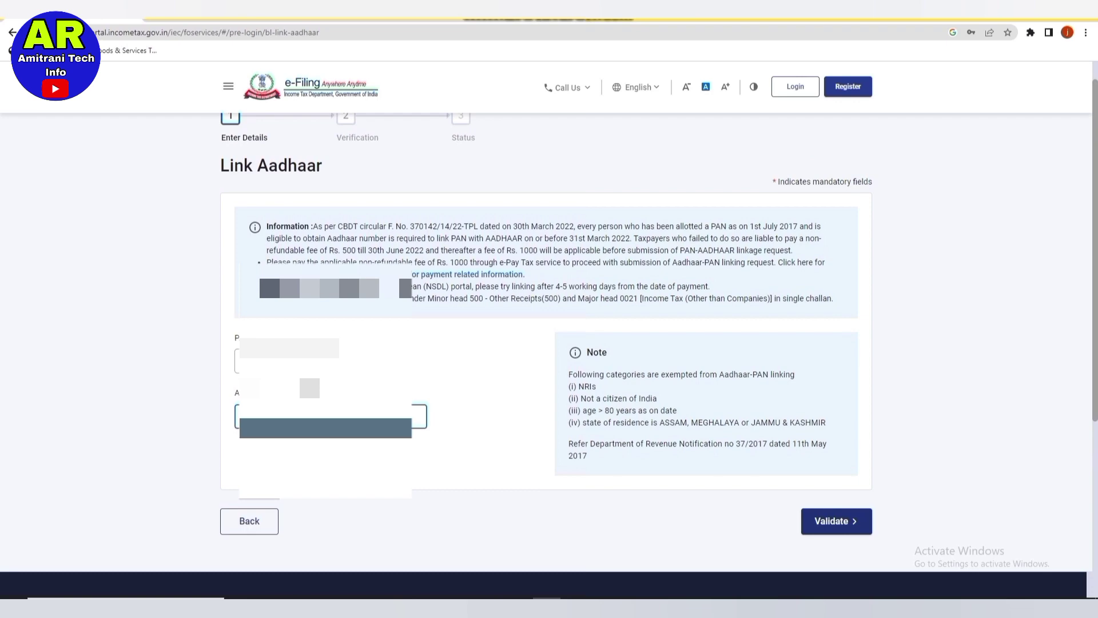
pyautogui.click(837, 521)
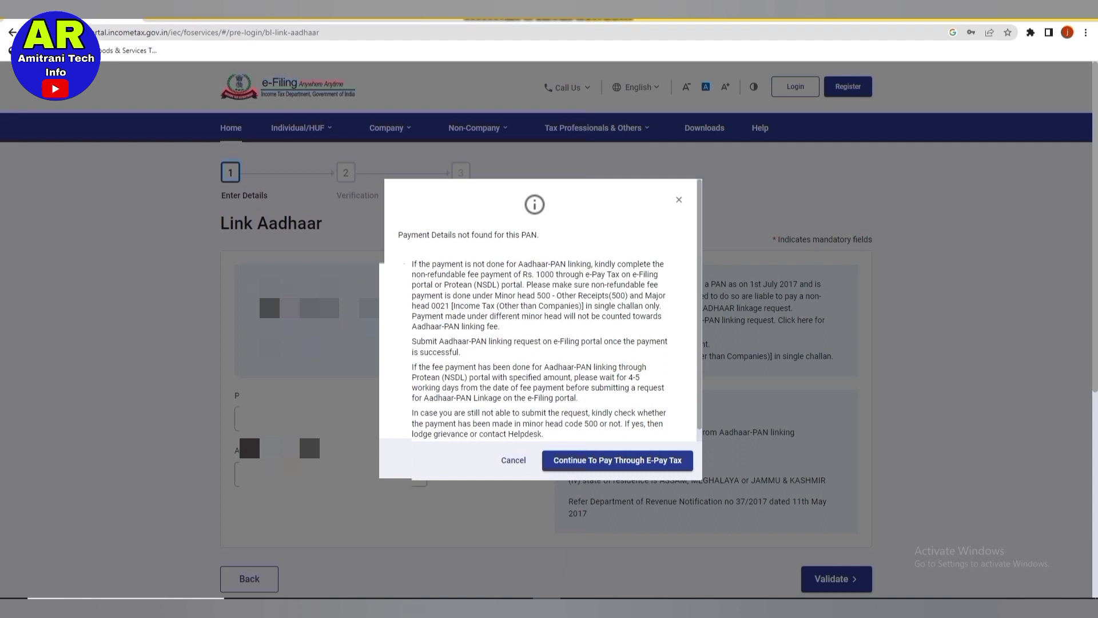
pyautogui.click(617, 460)
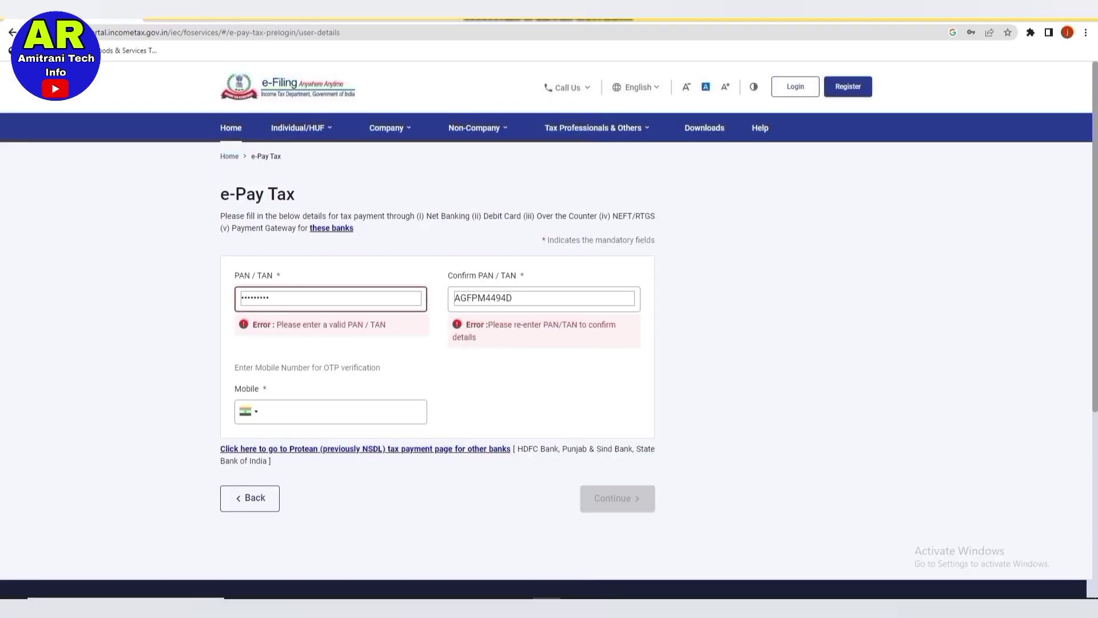
# Re-enter the PAN in the PAN/TAN and Confirm PAN/TAN fields and enter the mobile number.
pyautogui.click(269, 297)
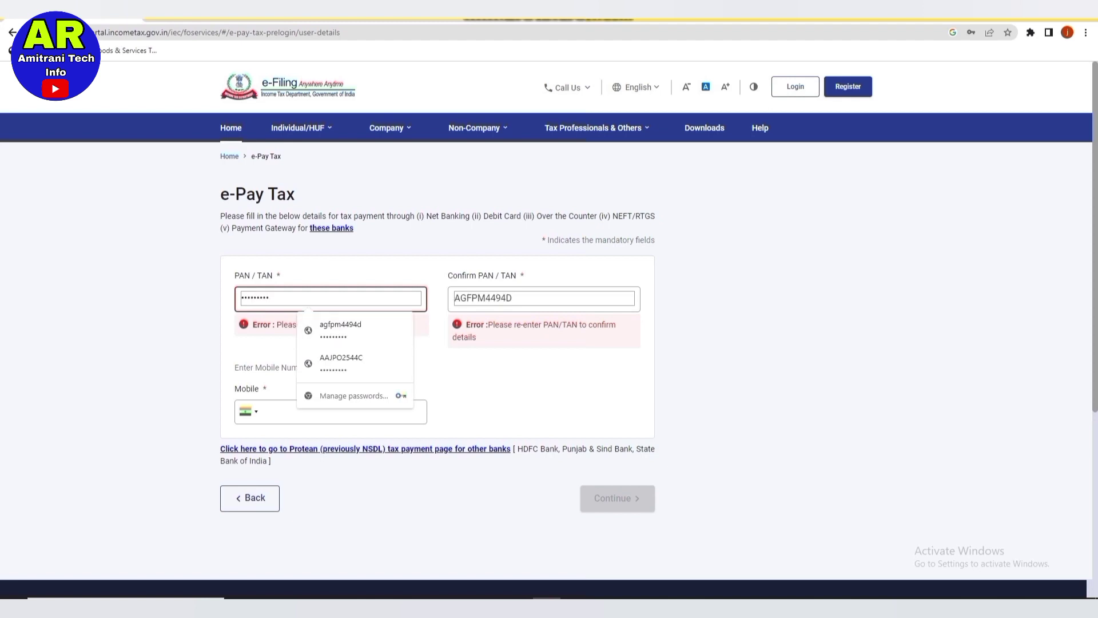
pyautogui.press('BackSpace')
pyautogui.press('BackSpace')
pyautogui.press('BackSpace')
pyautogui.press('BackSpace')
pyautogui.press('BackSpace')
pyautogui.press('BackSpace')
pyautogui.press('BackSpace')
pyautogui.press('BackSpace')
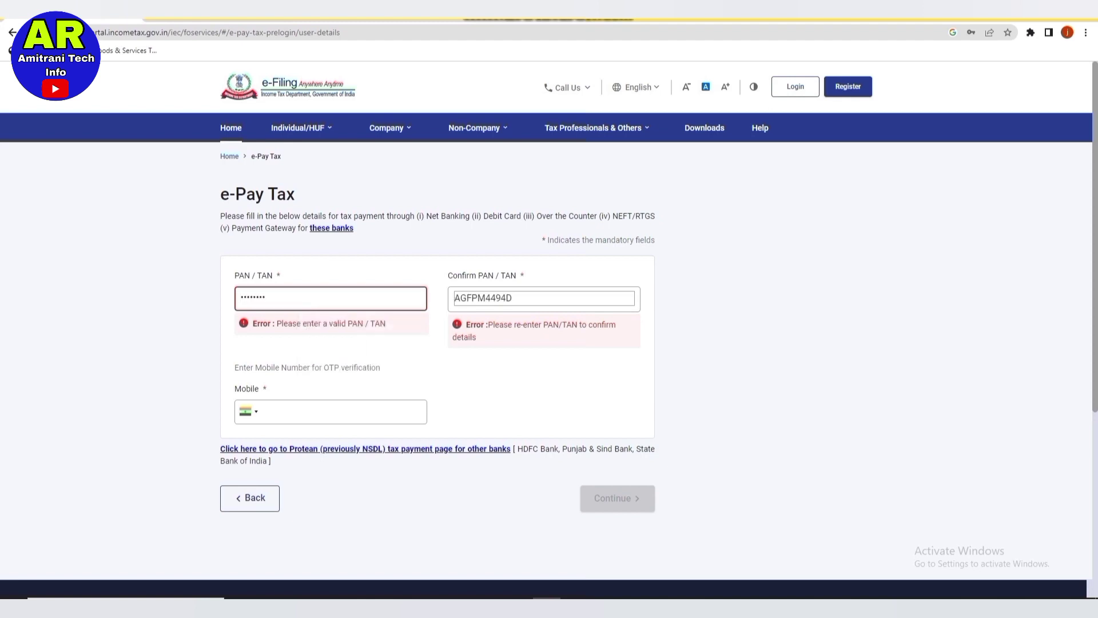
pyautogui.press('BackSpace')
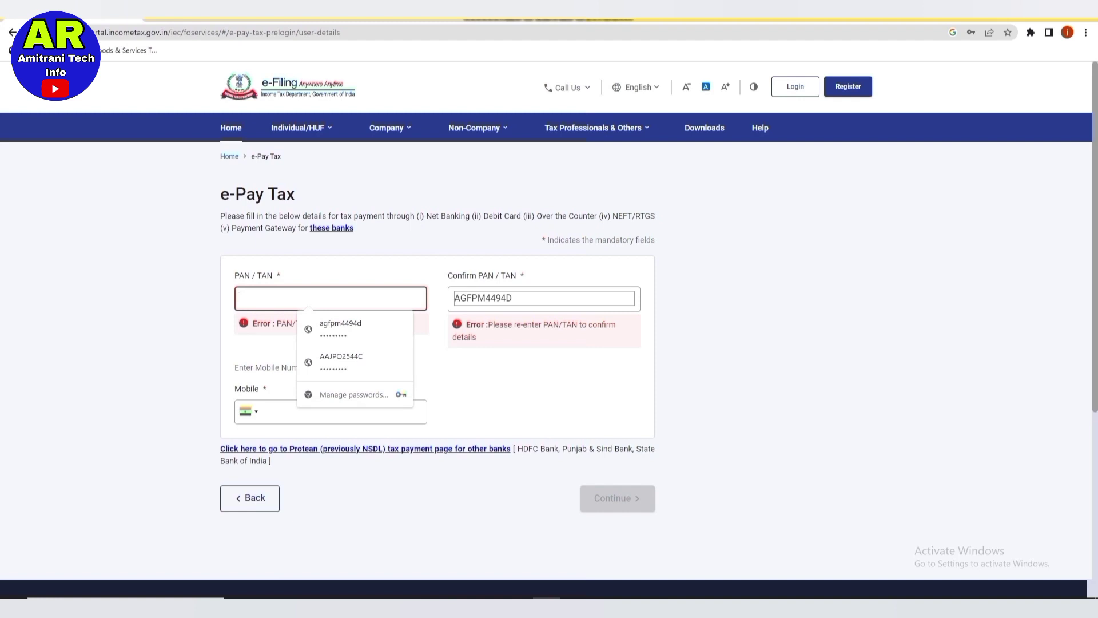
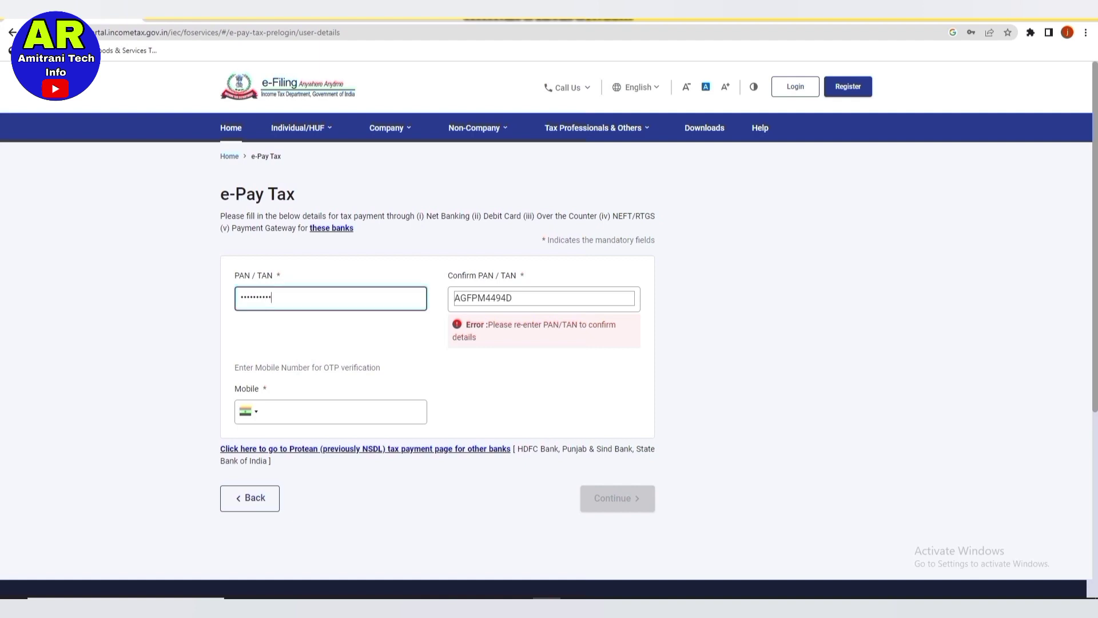
pyautogui.click(513, 298)
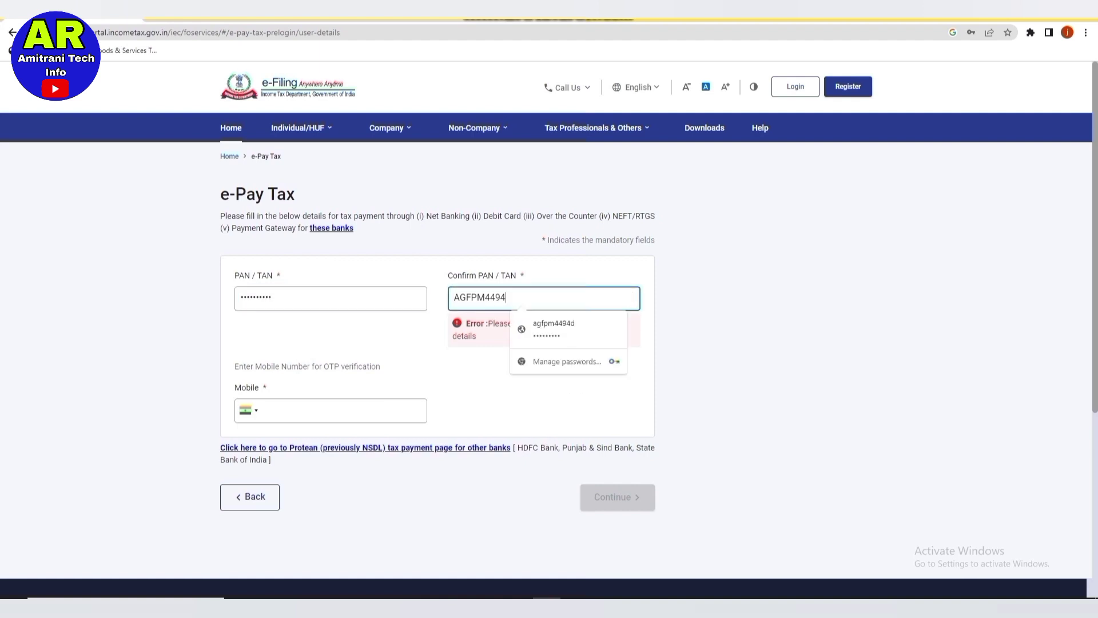
pyautogui.press('BackSpace')
pyautogui.press('BackSpace')
pyautogui.press('BackSpace')
pyautogui.press('BackSpace')
pyautogui.press('BackSpace')
pyautogui.press('BackSpace')
pyautogui.press('BackSpace')
pyautogui.press('BackSpace')
pyautogui.press('BackSpace')
pyautogui.press('BackSpace')
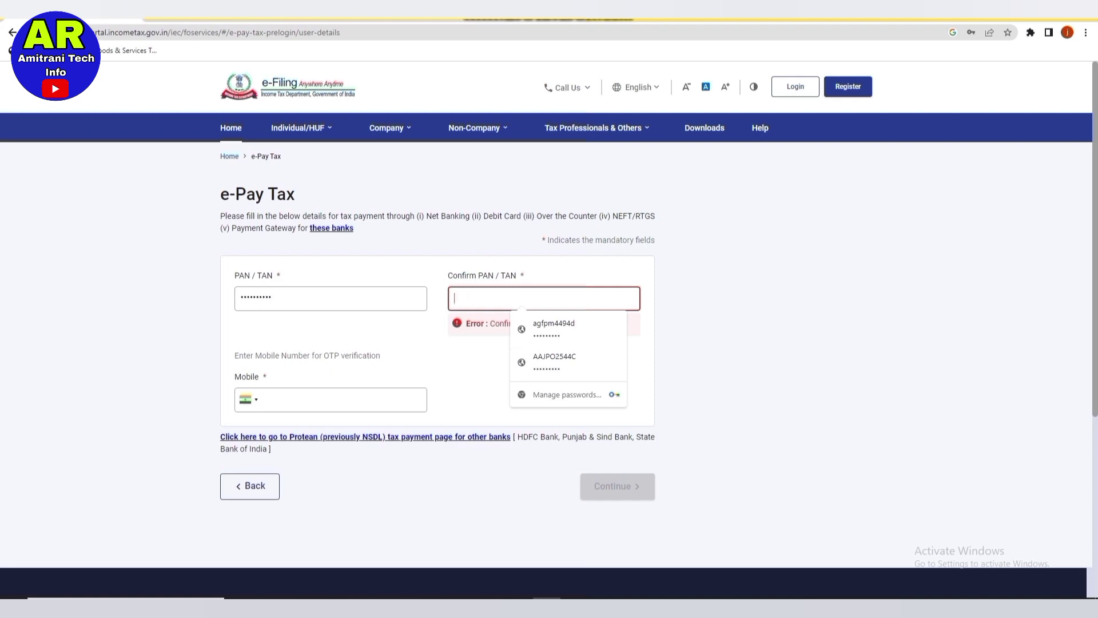
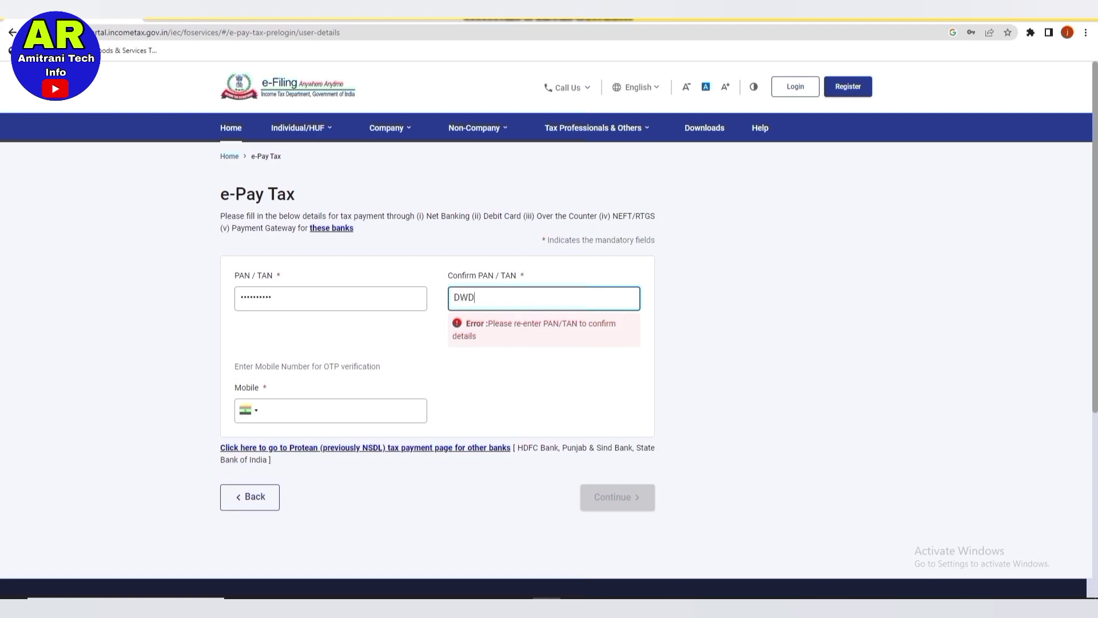
pyautogui.click(343, 375)
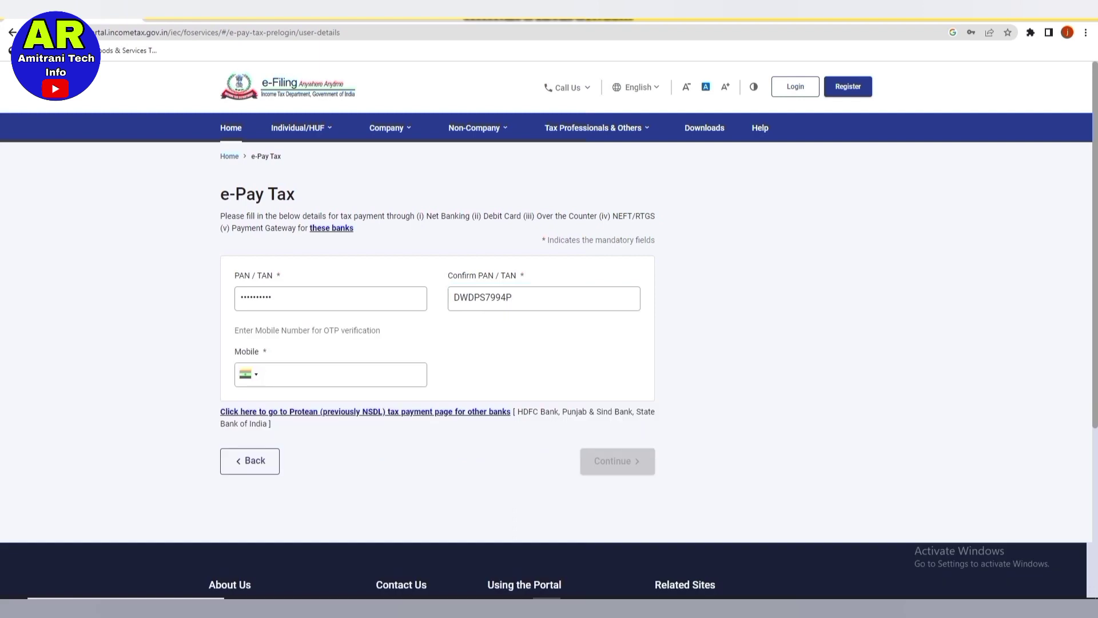
pyautogui.write('6202')
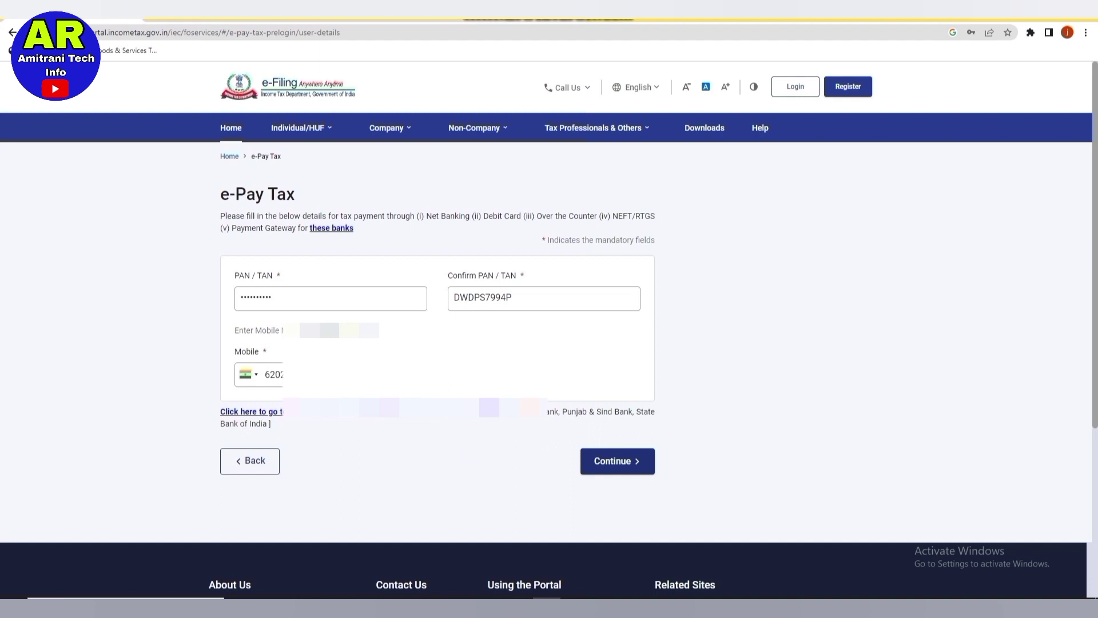
# Request and submit the six-digit mobile OTP, then continue to a new payment.
pyautogui.click(617, 461)
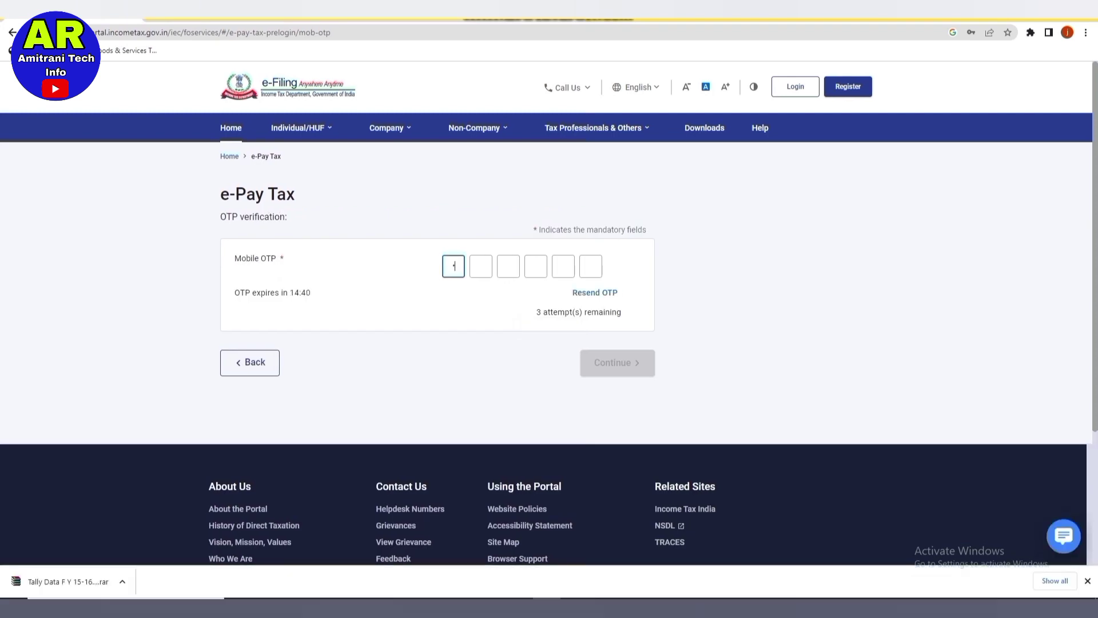
pyautogui.write('••')
pyautogui.write('••••')
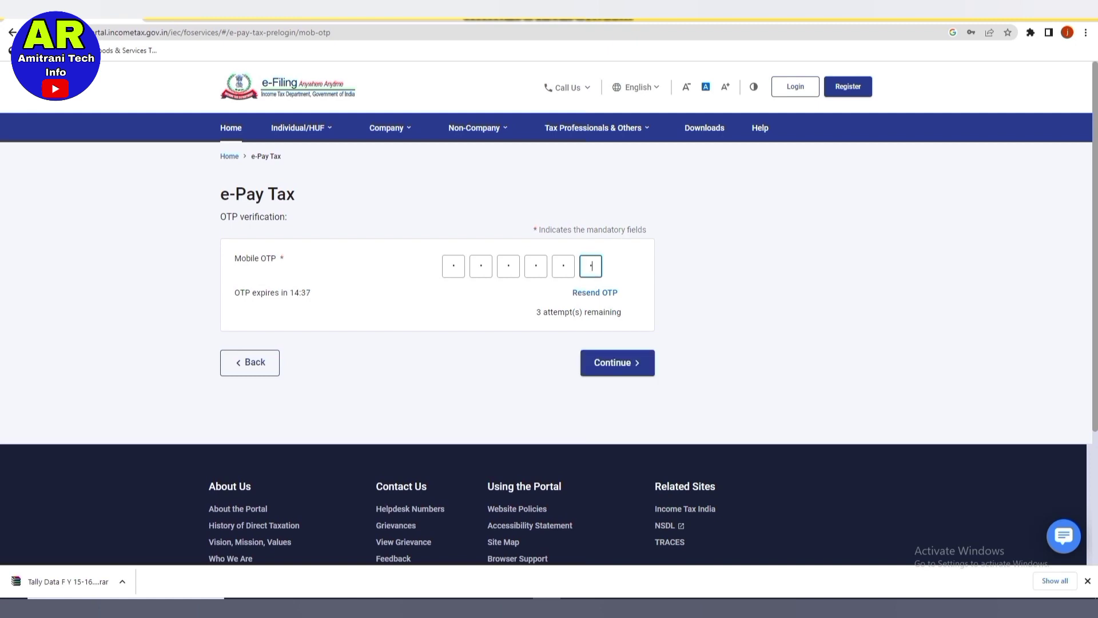
pyautogui.press('Return')
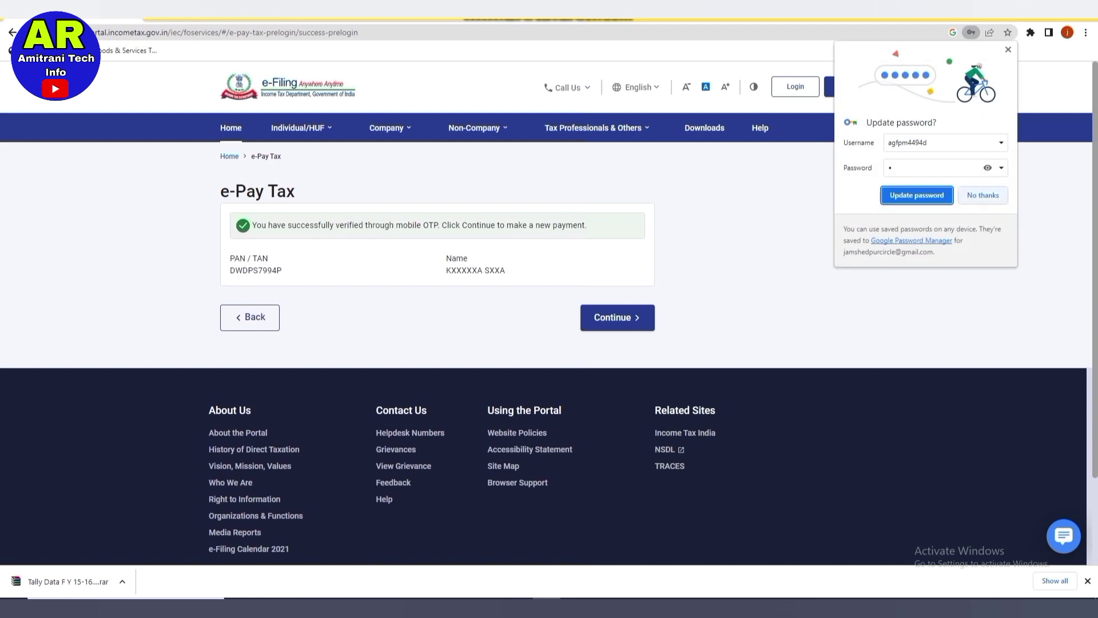
pyautogui.press('Escape')
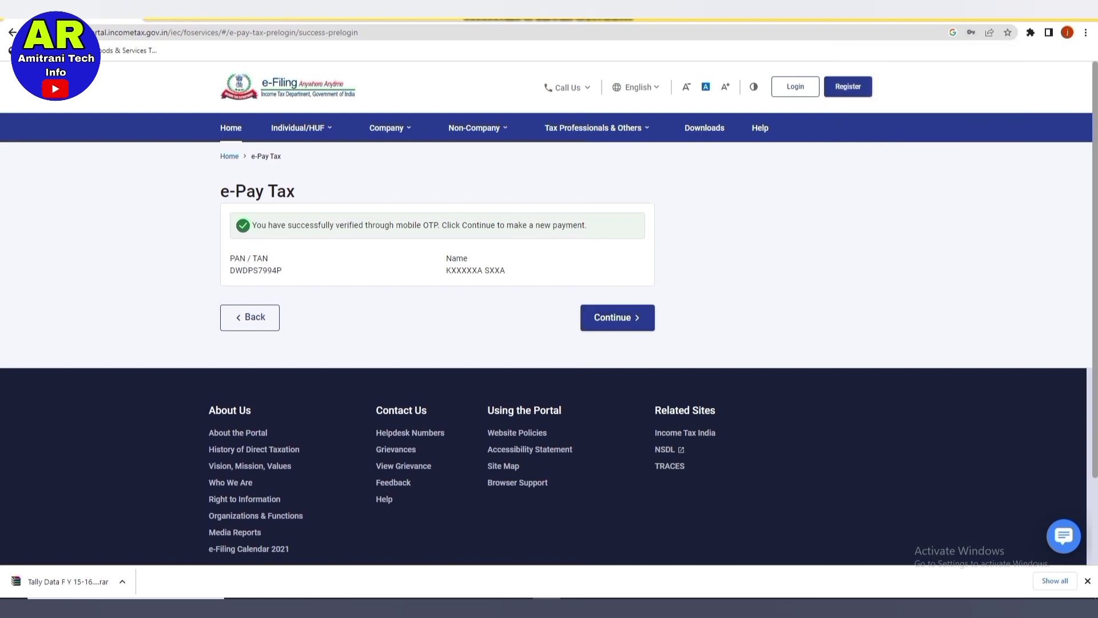
pyautogui.click(617, 317)
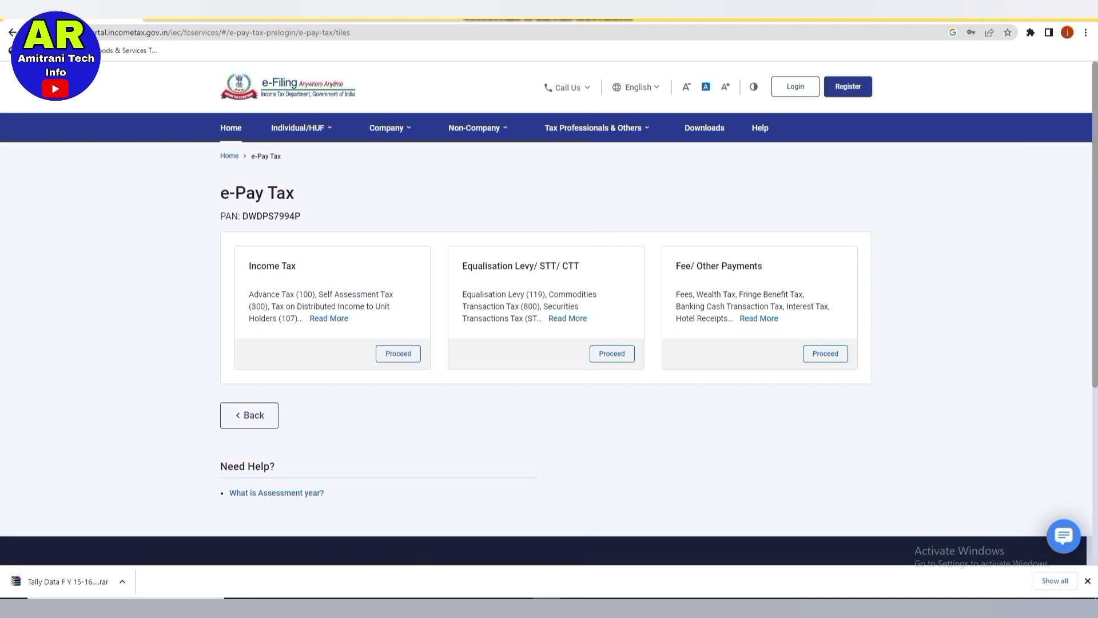
# Choose the Income Tax payment category with assessment year 2023-24.
pyautogui.click(398, 353)
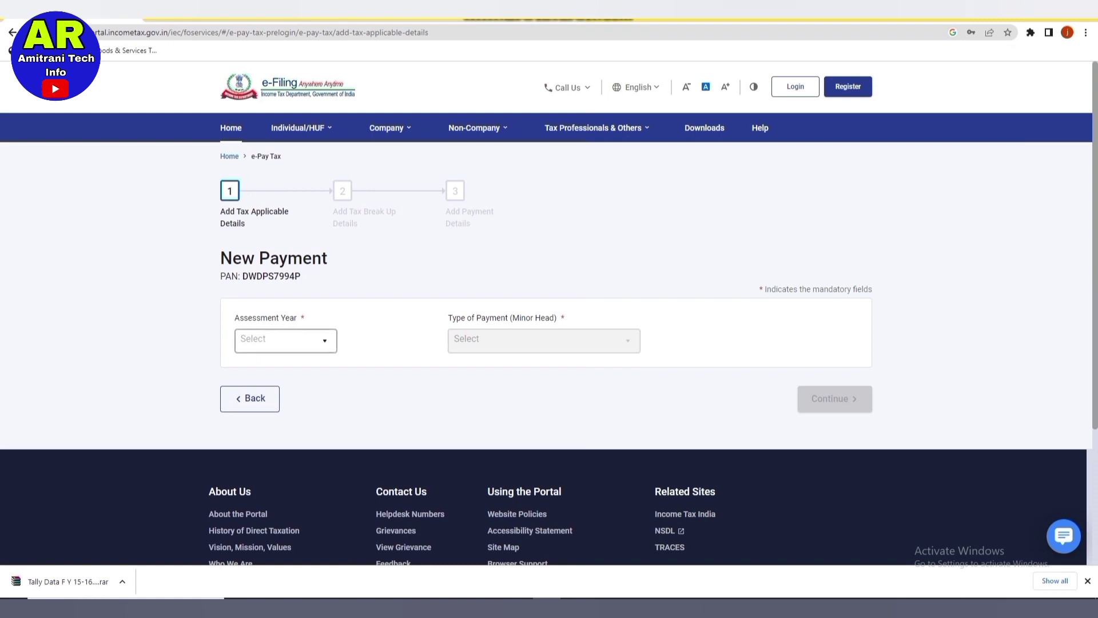
pyautogui.click(285, 341)
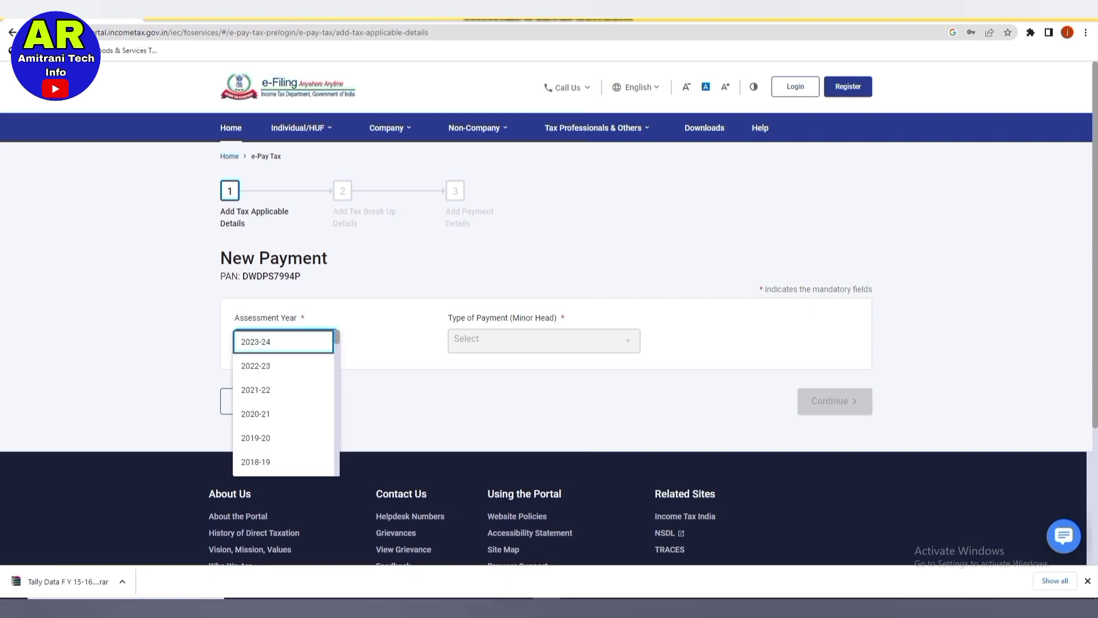
pyautogui.press('Return')
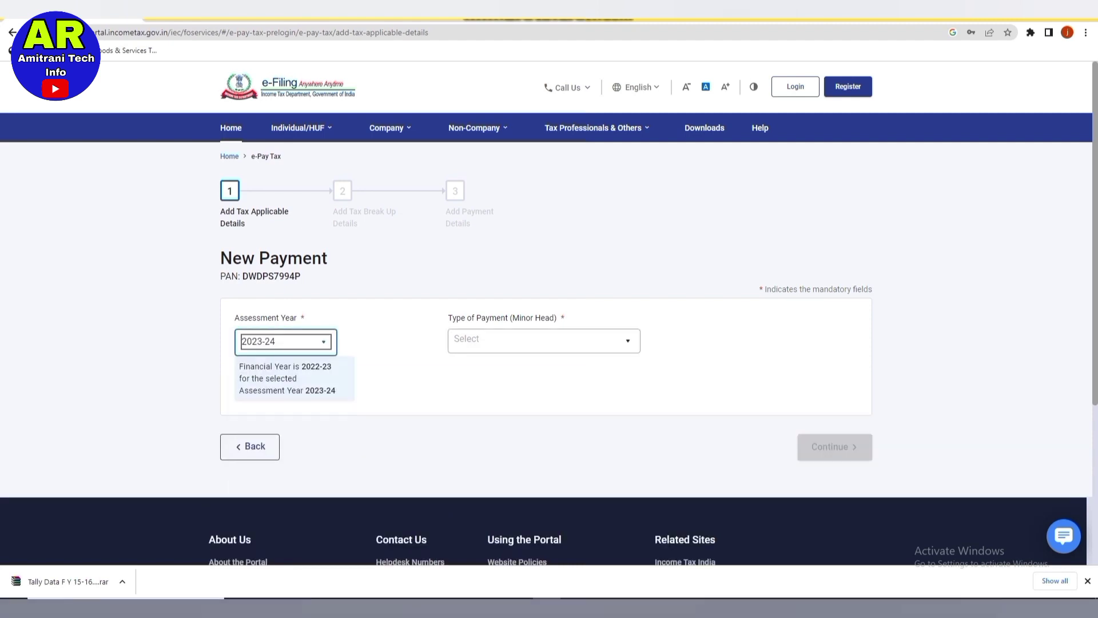
# Set the type of payment to Other Receipts (500) and proceed to the tax break-up.
pyautogui.click(544, 341)
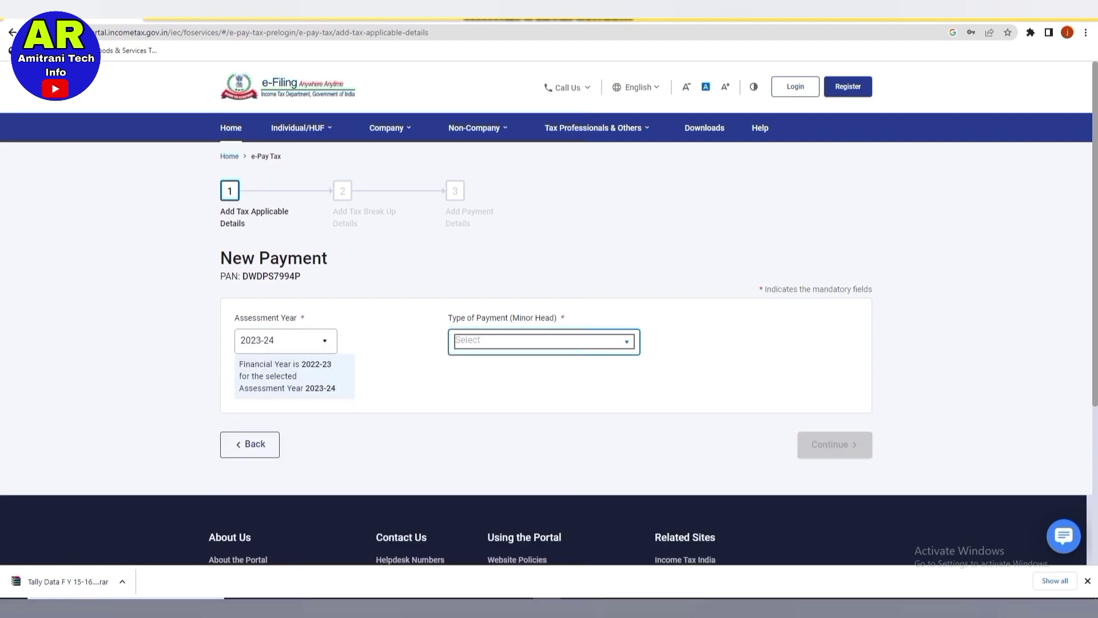
pyautogui.press('Return')
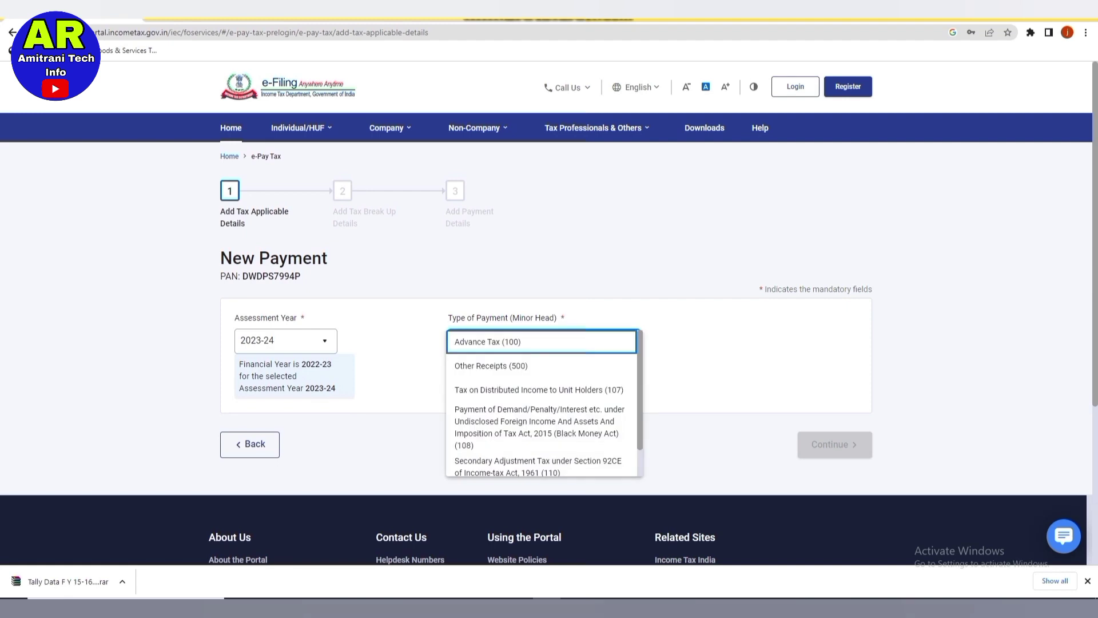
pyautogui.press('Down')
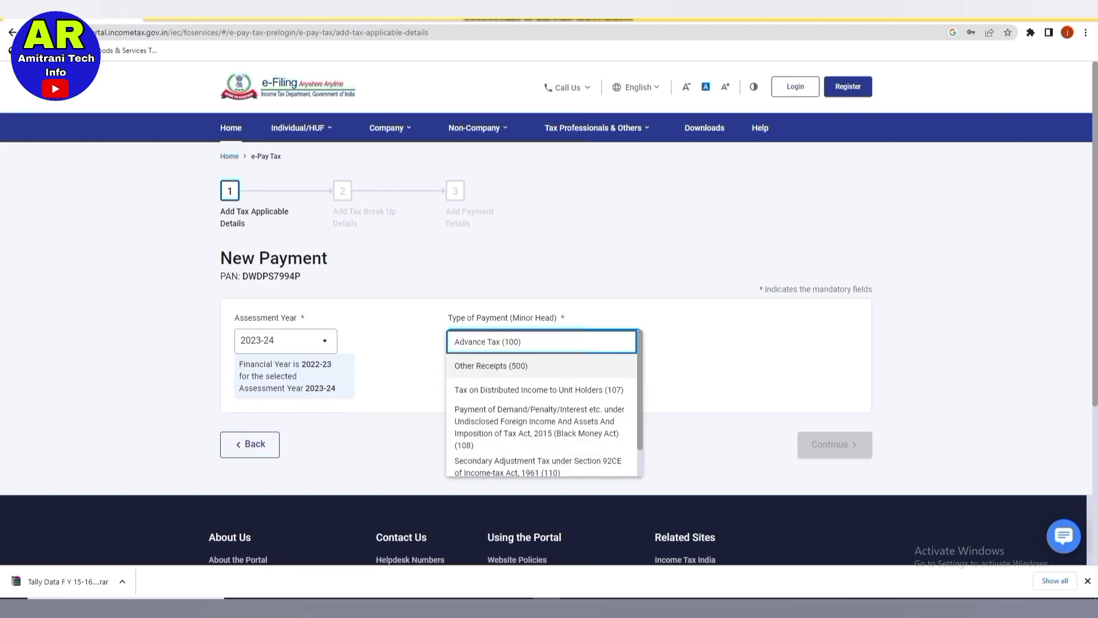
pyautogui.press('Return')
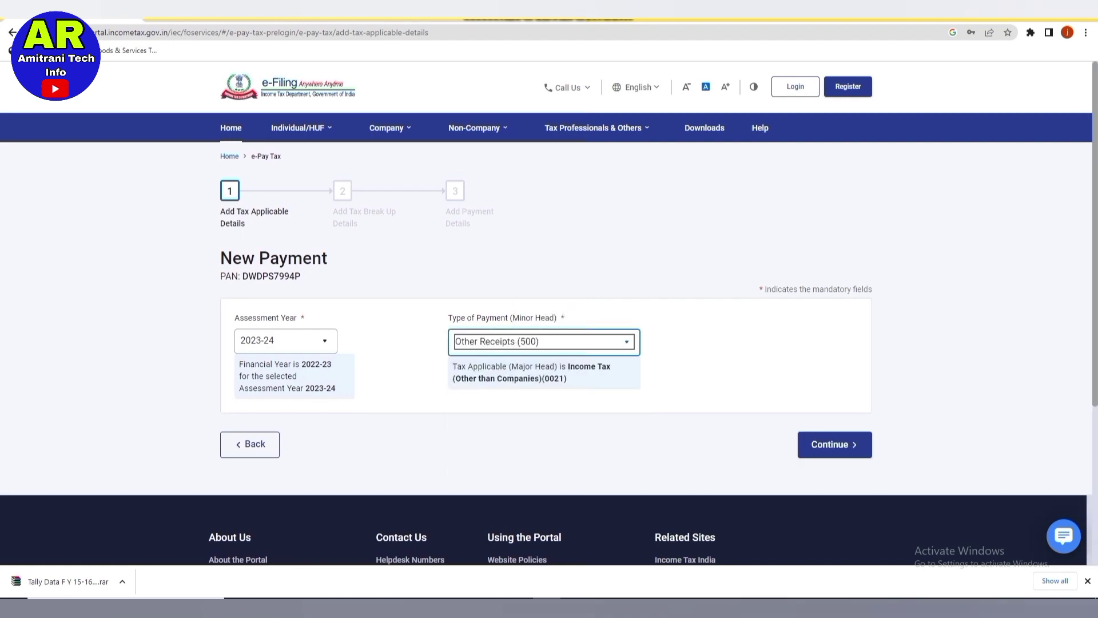
pyautogui.press('Tab')
pyautogui.press('Return')
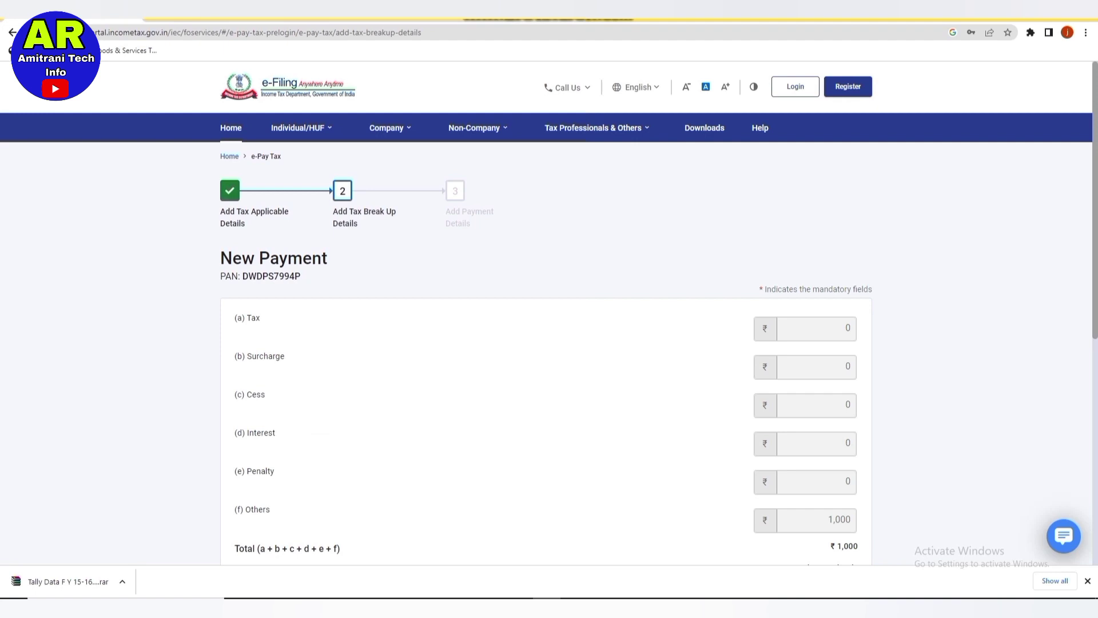
# Accept the ₹1,000 tax break-up under Others and move to payment details.
pyautogui.scroll(-2, 547, 343)
pyautogui.scroll(2, 546, 315)
pyautogui.scroll(-3, 546, 314)
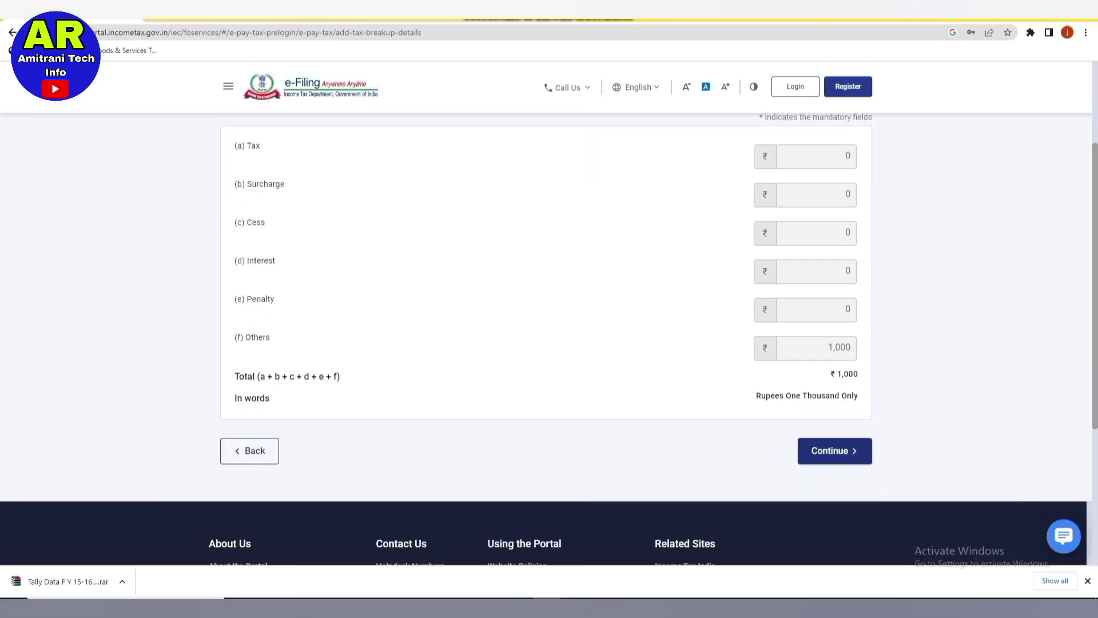
pyautogui.click(835, 450)
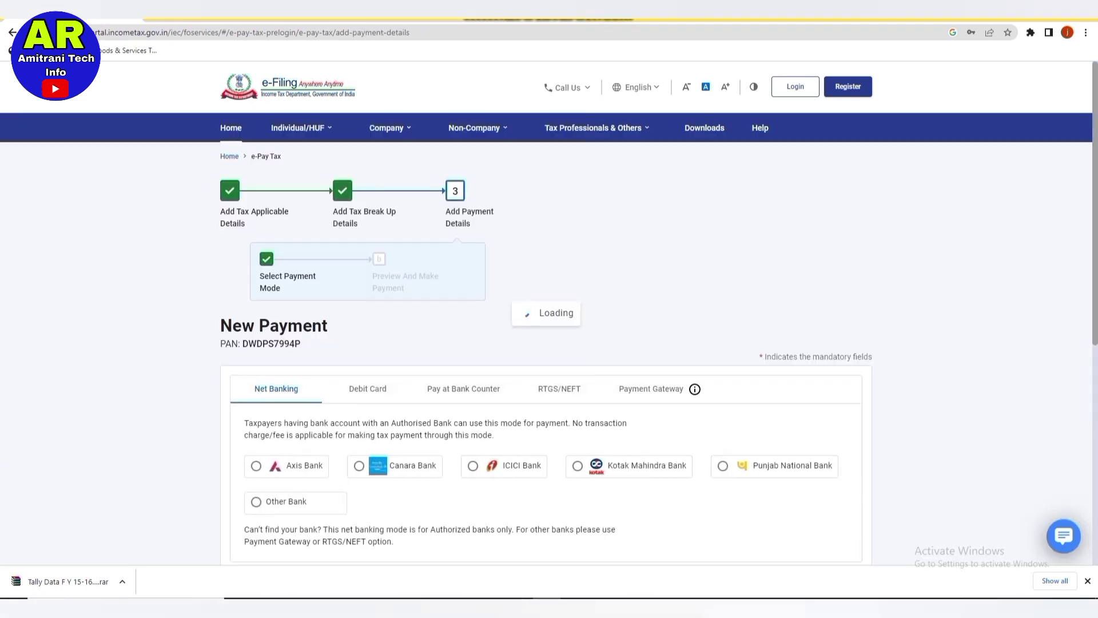
# Select Canara Bank as the Net Banking payment mode.
pyautogui.scroll(-1, 549, 343)
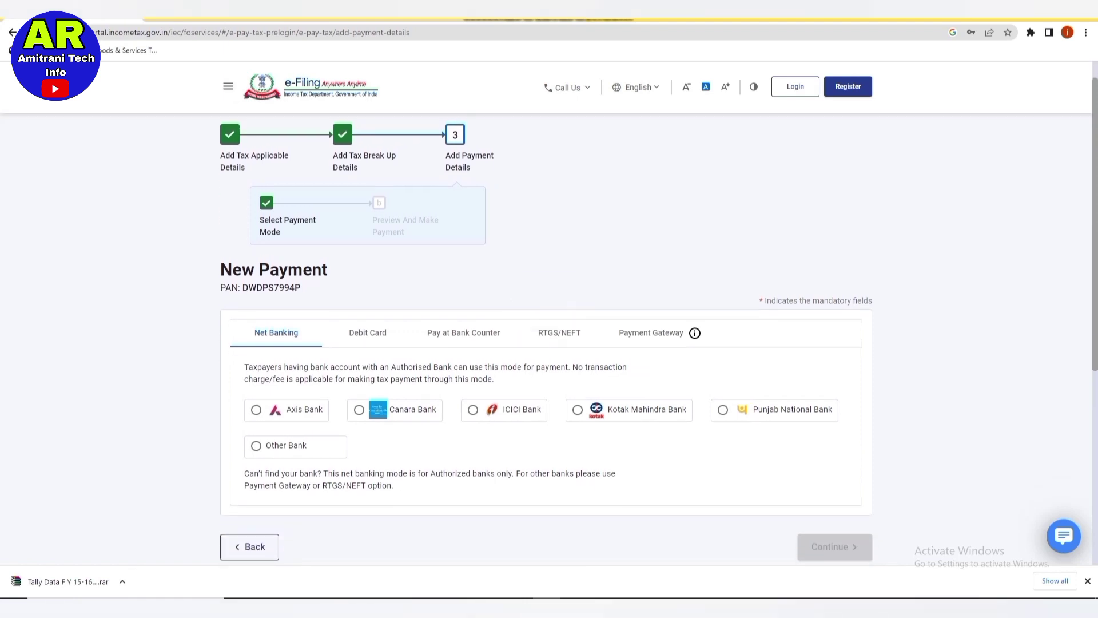
pyautogui.scroll(1, 549, 343)
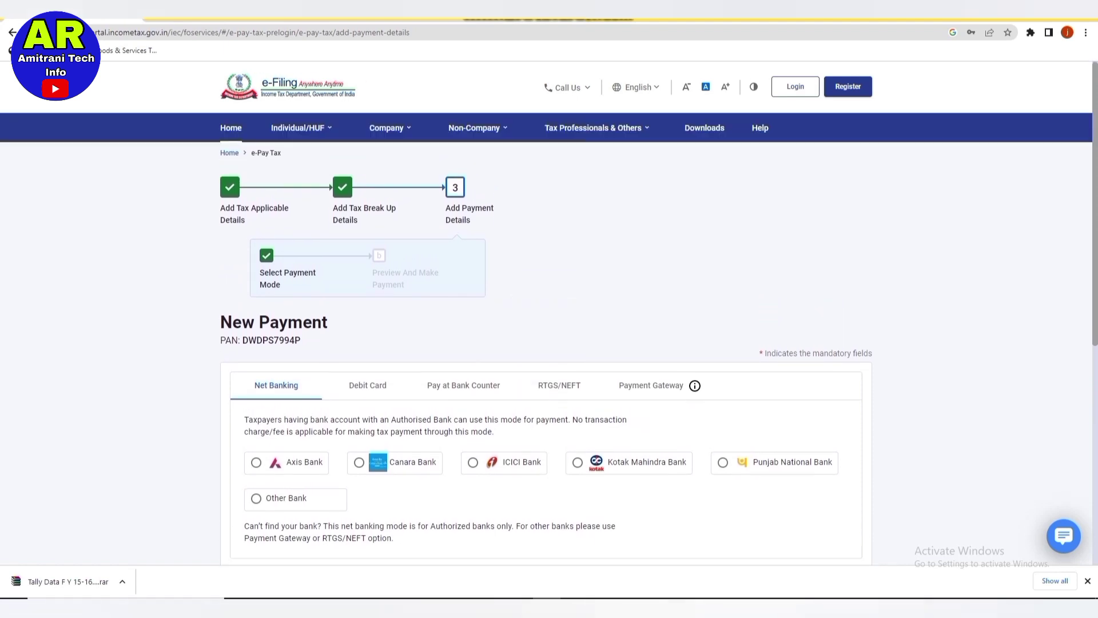
pyautogui.scroll(-2, 549, 343)
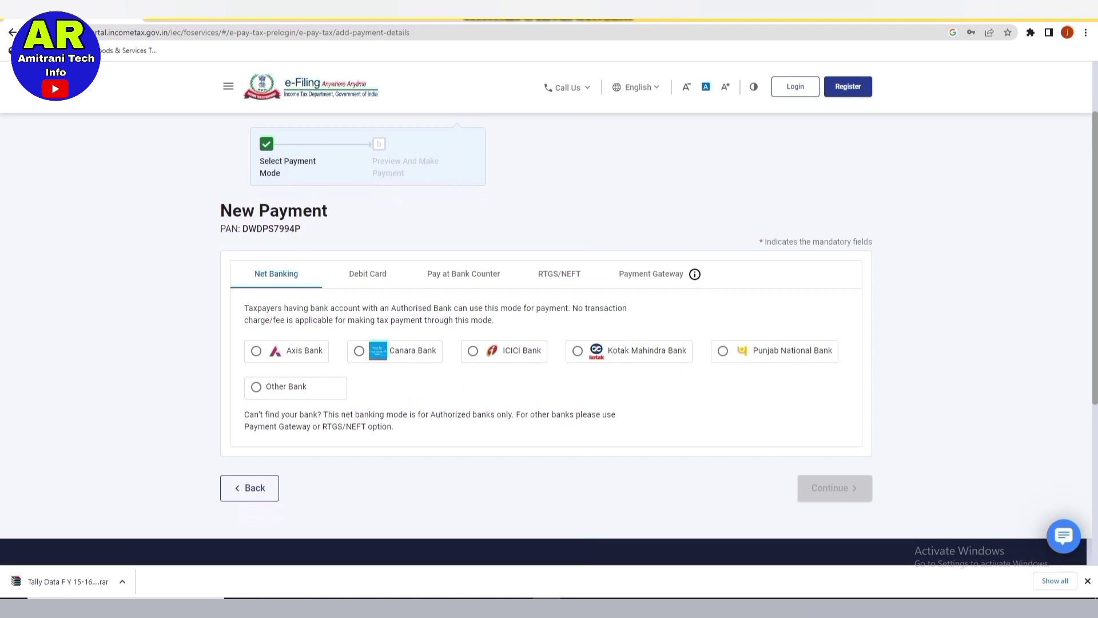
pyautogui.click(360, 350)
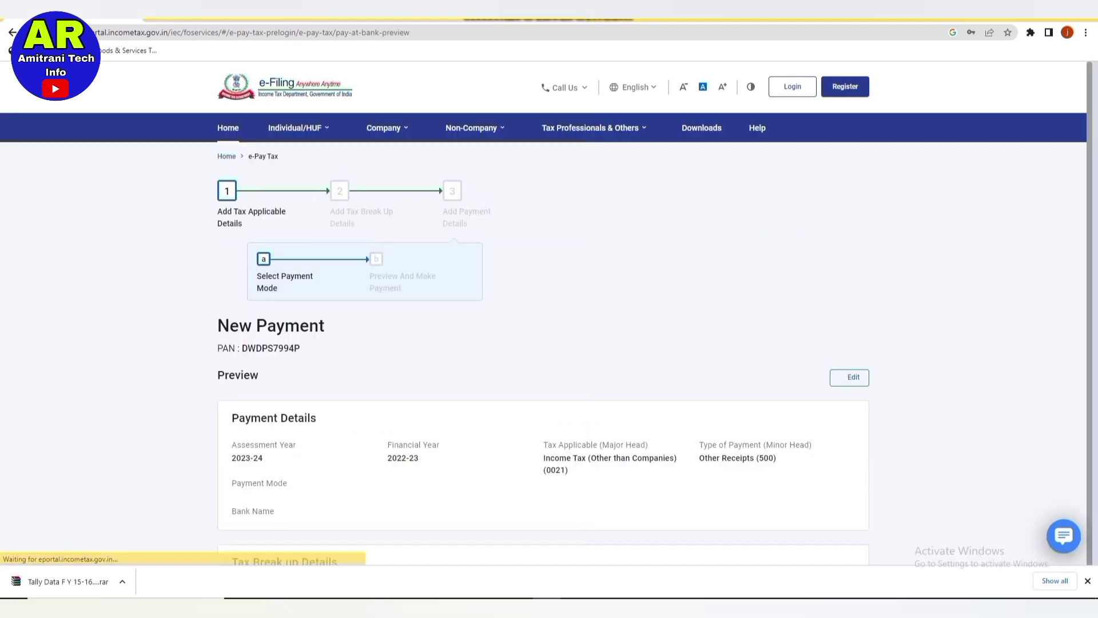
# Review the challan preview and choose Pay Now.
pyautogui.scroll(-6, 547, 338)
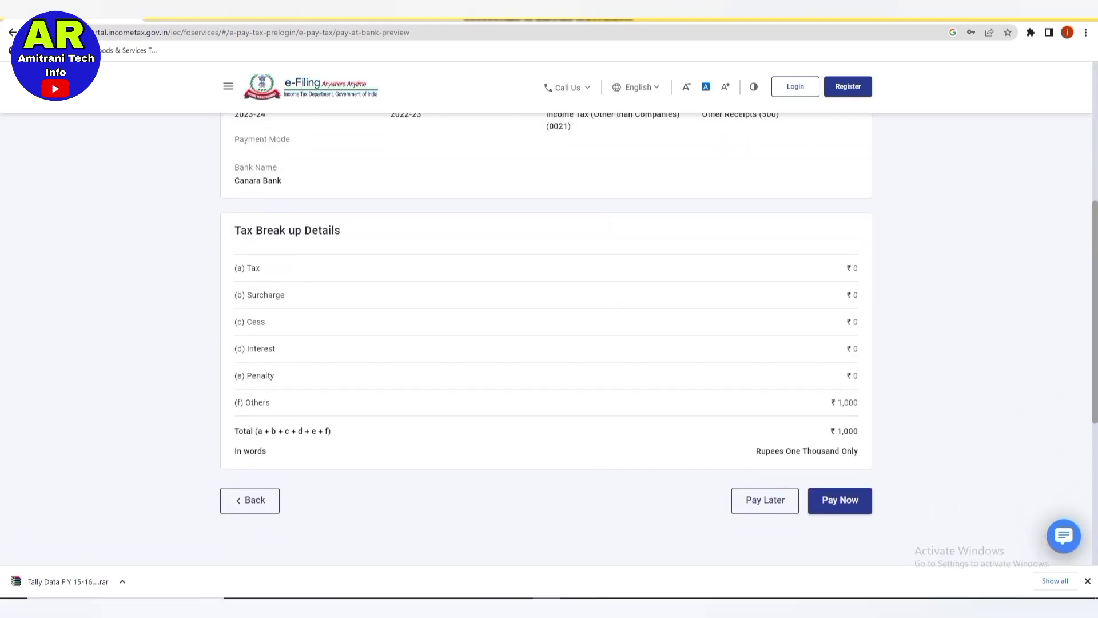
pyautogui.scroll(-5, 547, 338)
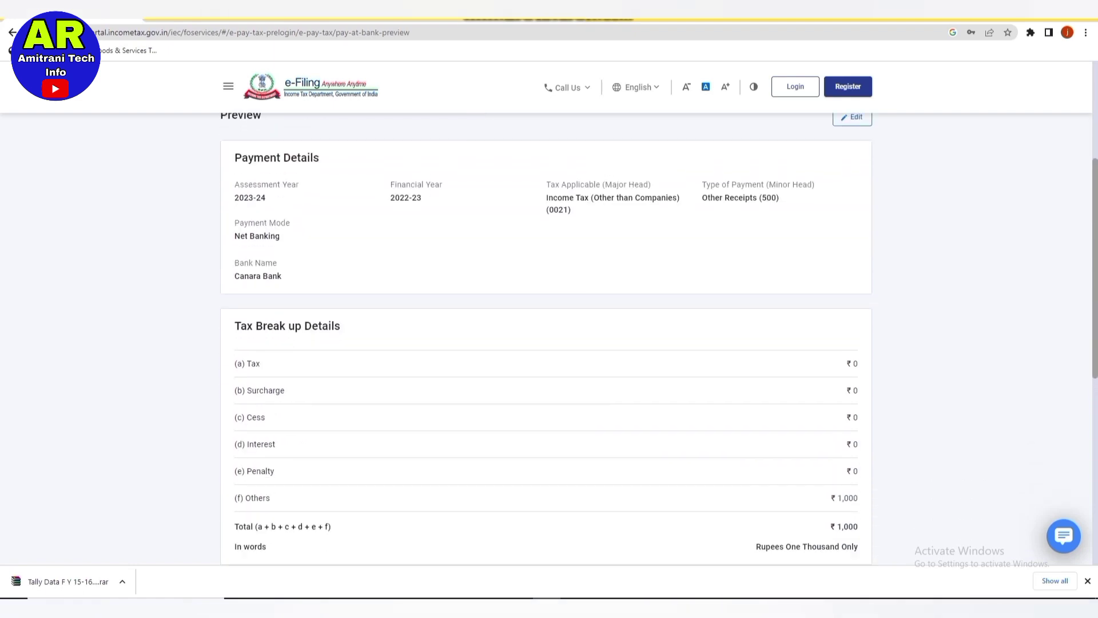
pyautogui.scroll(-2, 546, 338)
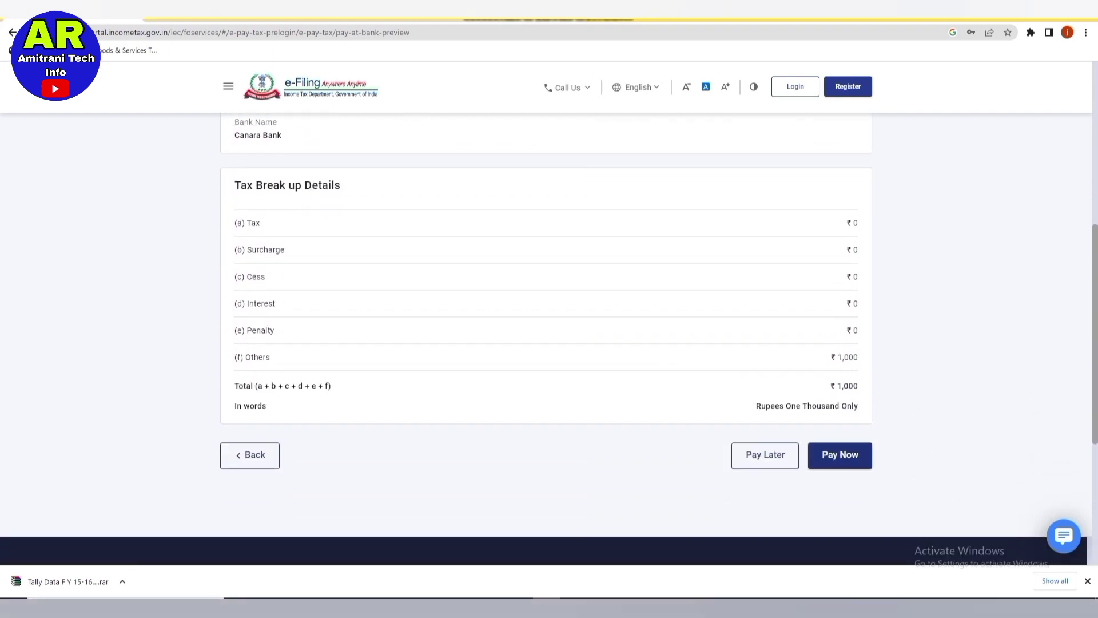
pyautogui.click(840, 454)
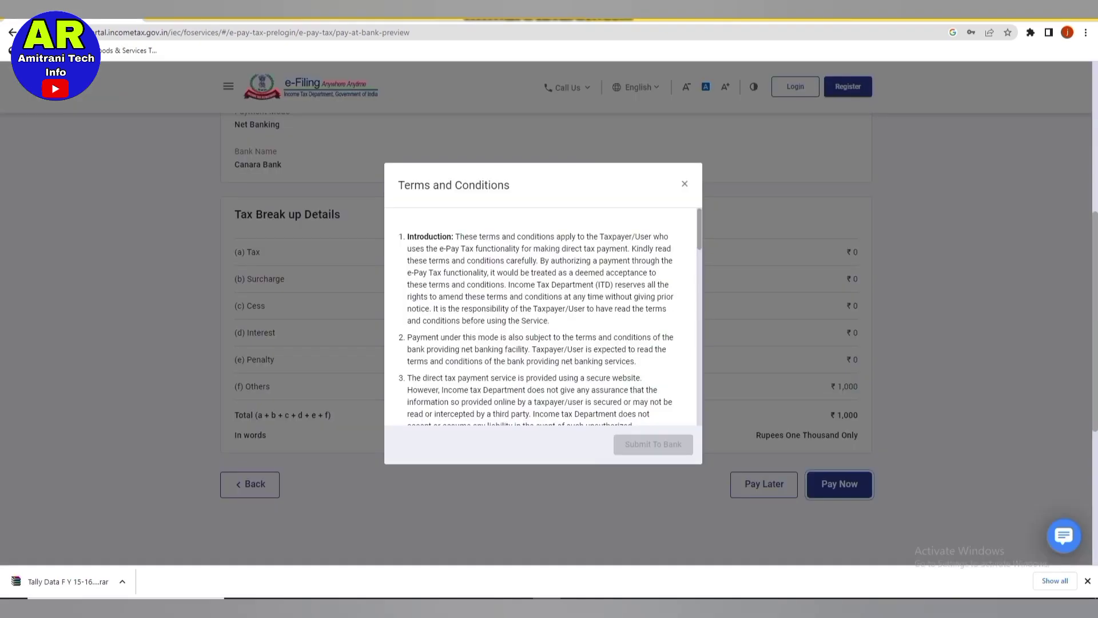
# Agree to the terms and conditions and submit the challan to the bank.
pyautogui.scroll(-6, 541, 320)
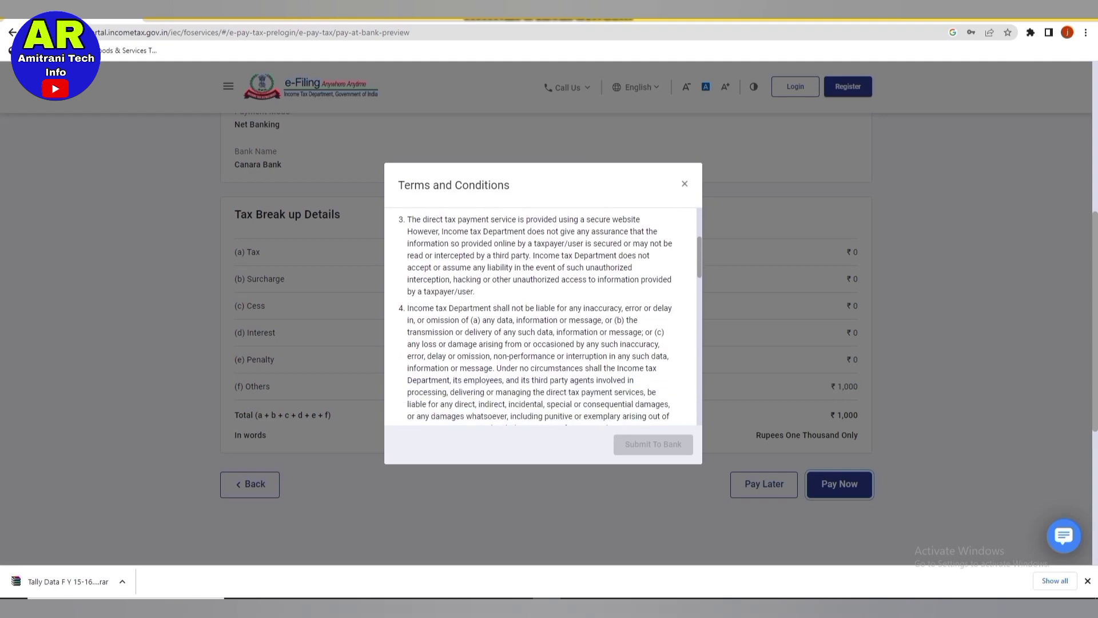
pyautogui.scroll(-6, 541, 317)
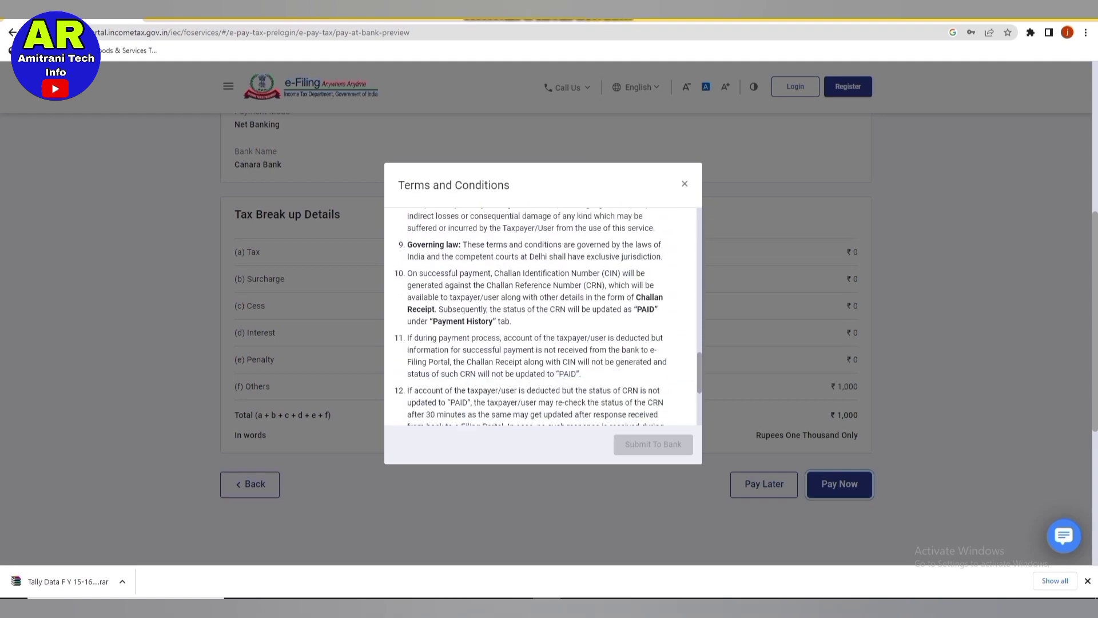
pyautogui.scroll(-1, 540, 317)
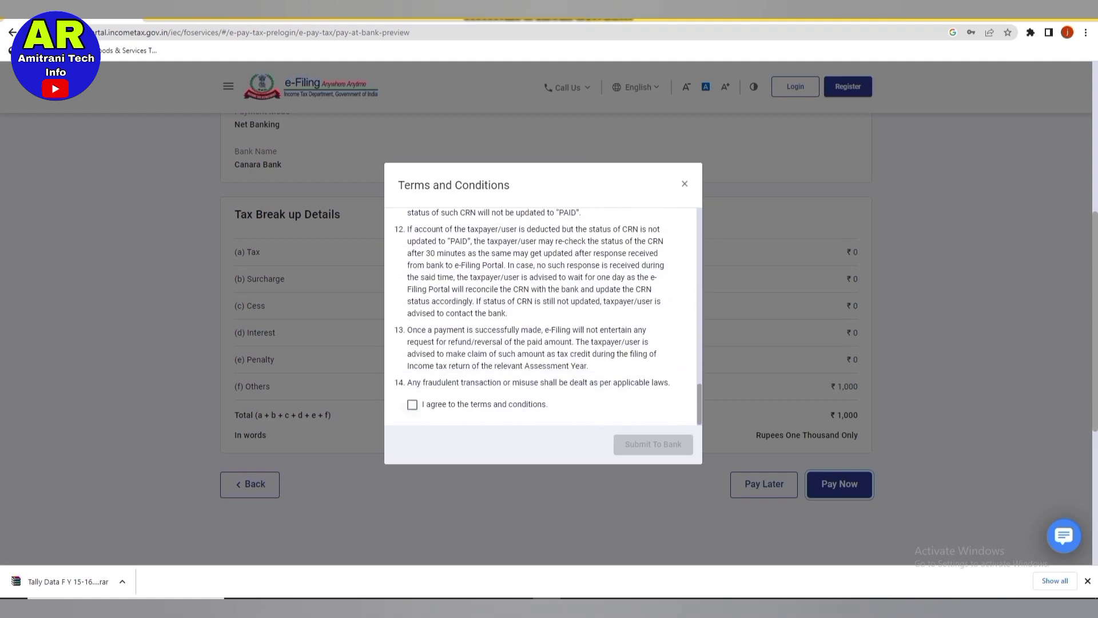
pyautogui.click(412, 405)
pyautogui.click(653, 444)
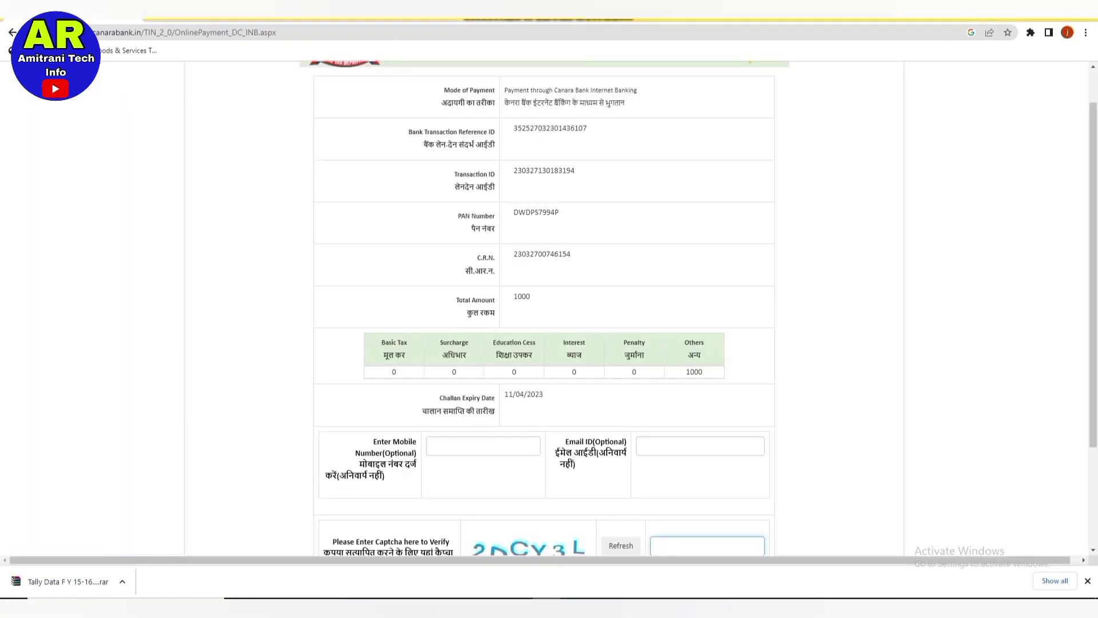
# Enter a contact mobile number in the optional field.
pyautogui.scroll(1, 543, 309)
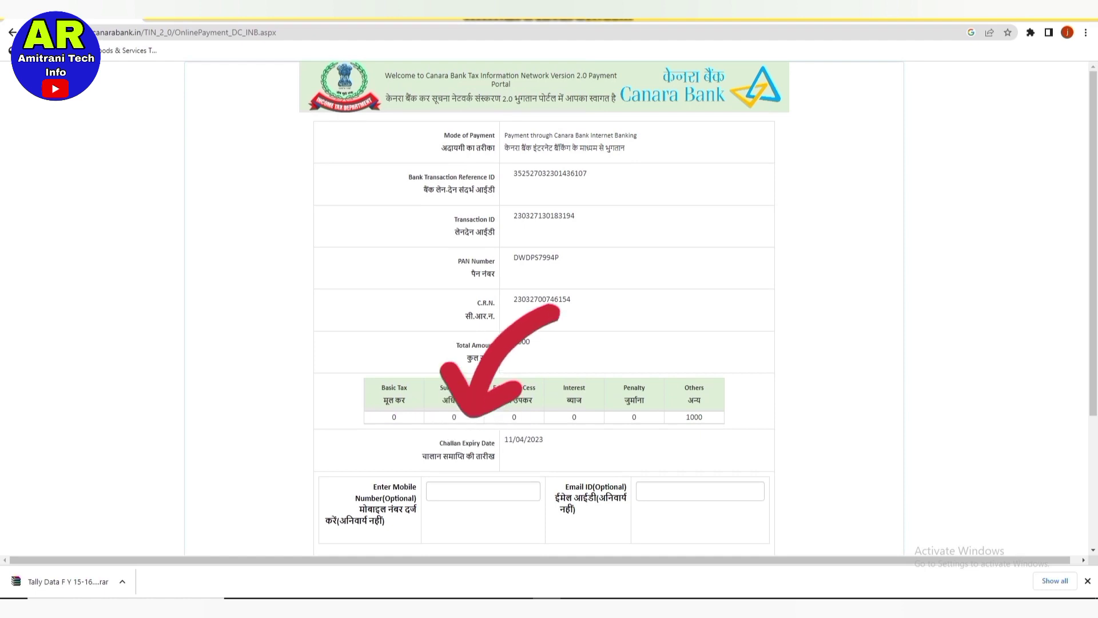
pyautogui.scroll(-3, 544, 303)
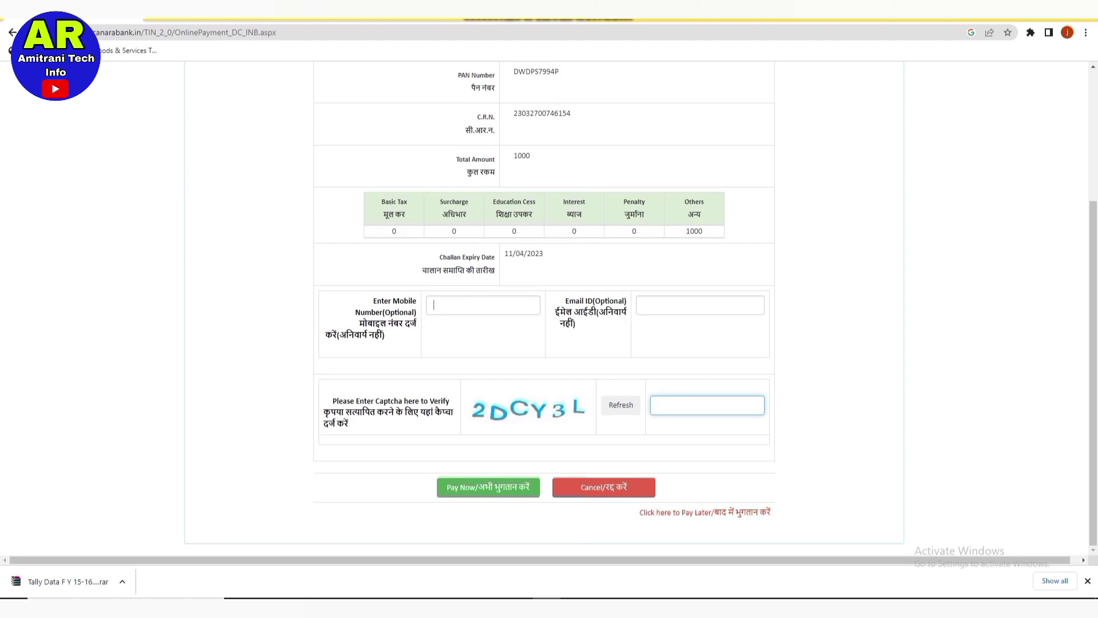
pyautogui.write('62')
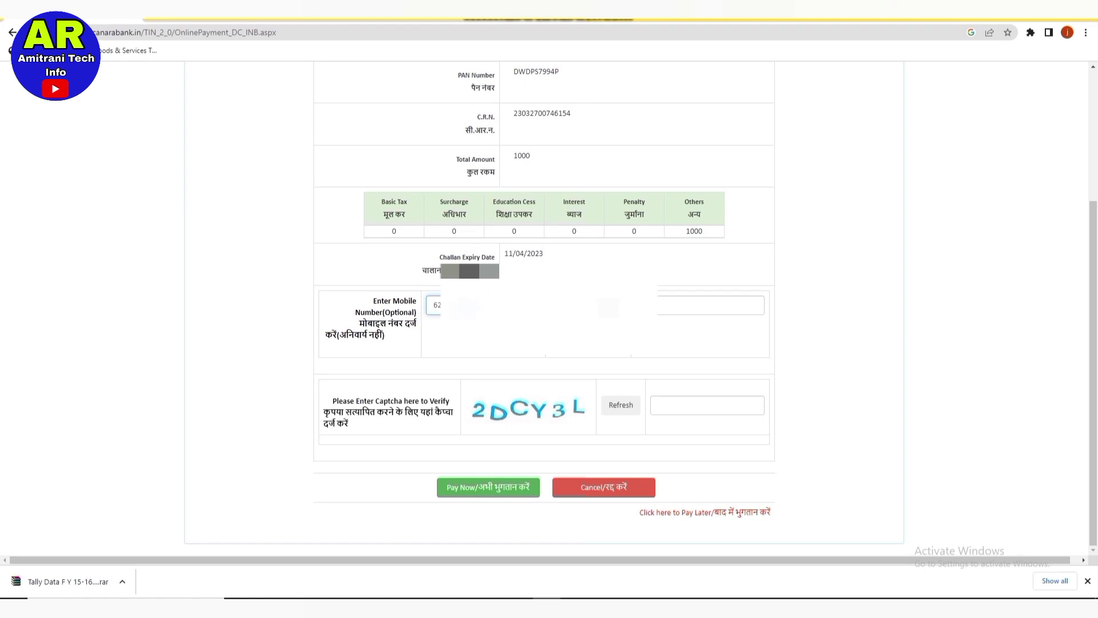
# Fill in the captcha code and submit the payment to continue to net banking login.
pyautogui.scroll(3, 544, 309)
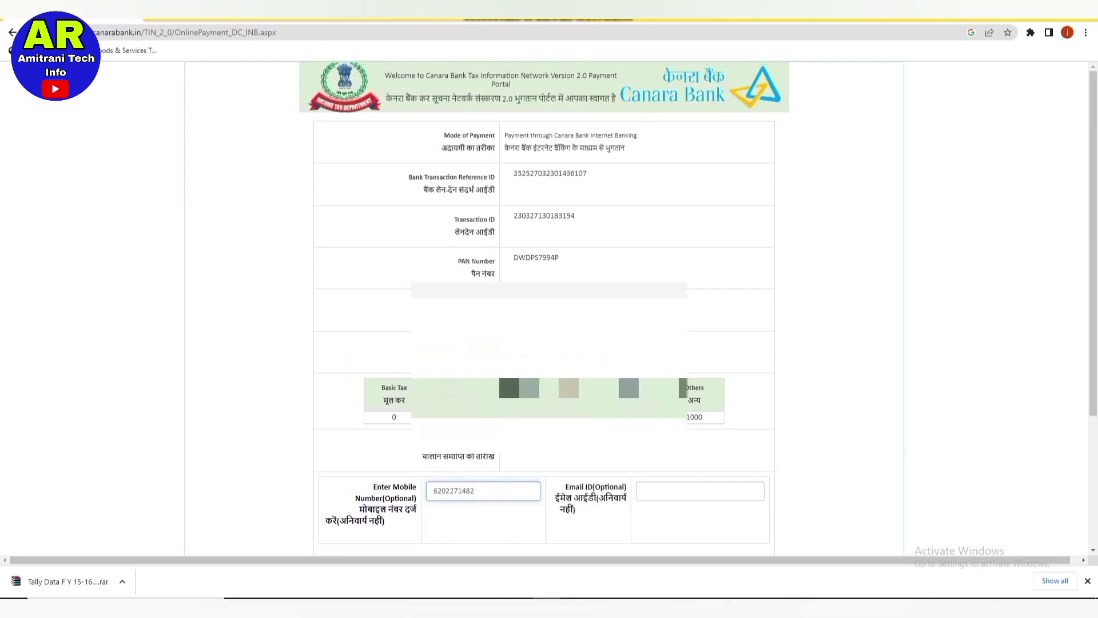
pyautogui.scroll(-2, 543, 309)
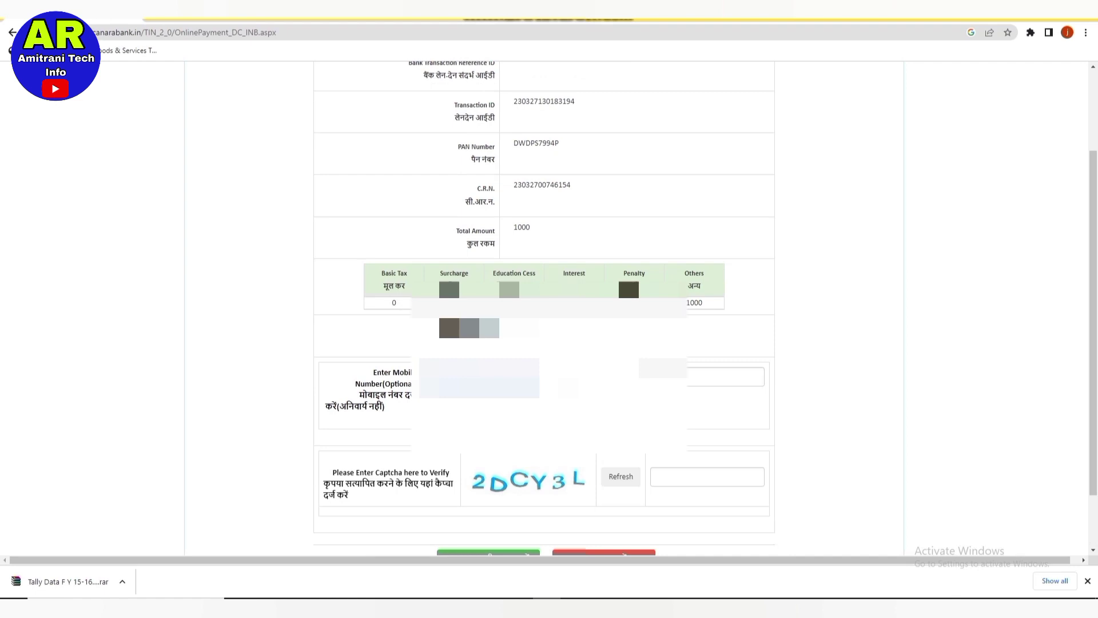
pyautogui.press('Tab')
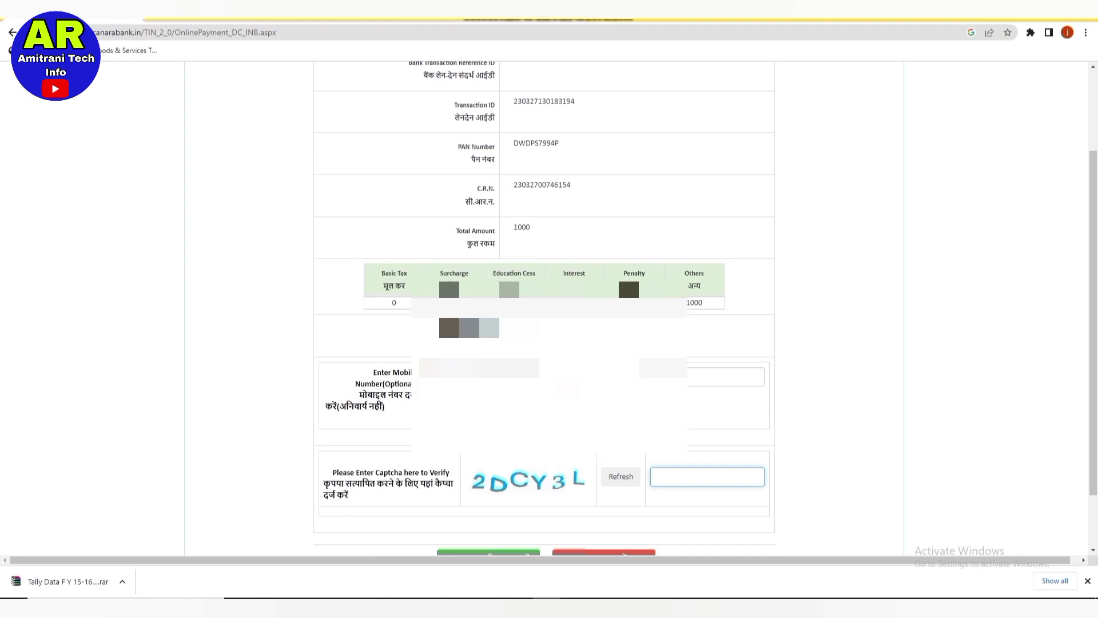
pyautogui.write('2DCY3L')
pyautogui.scroll(2, 626, 267)
pyautogui.scroll(-3, 544, 309)
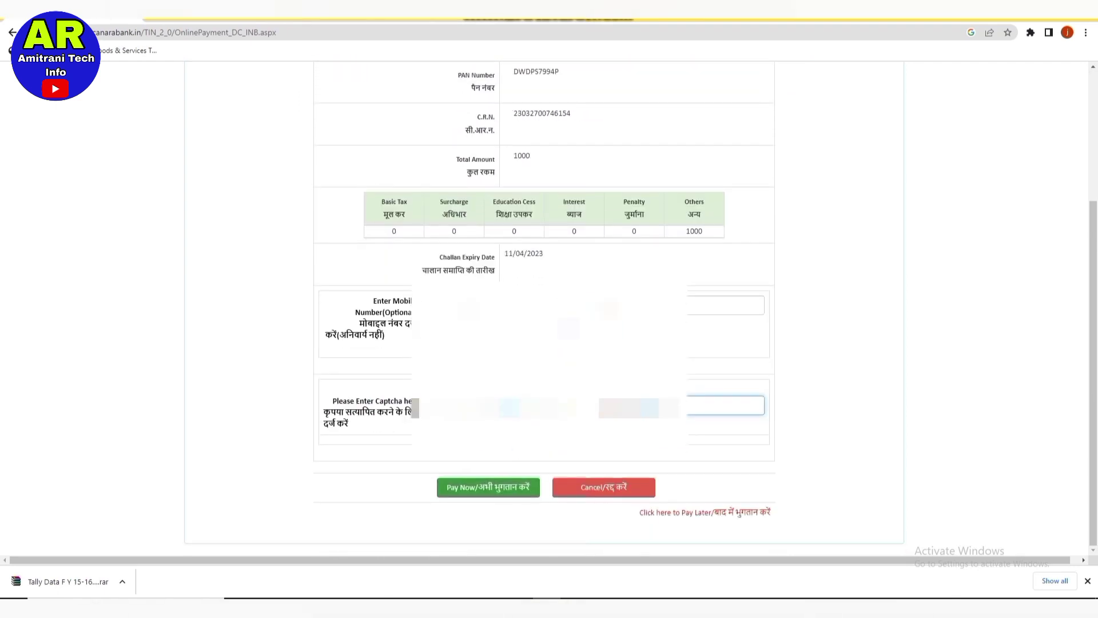
pyautogui.click(488, 486)
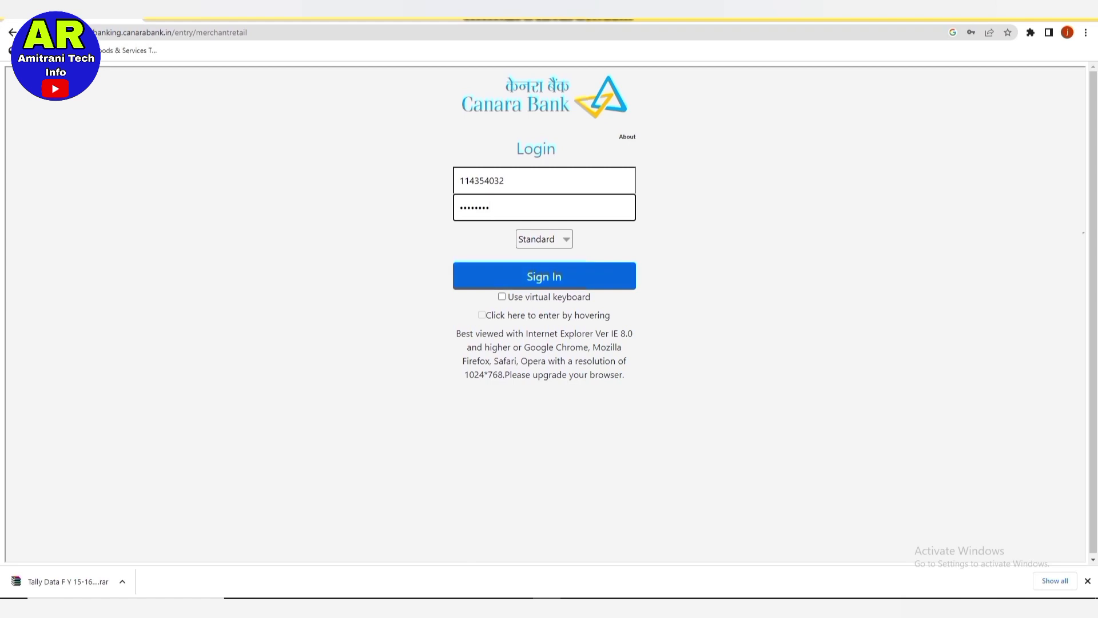
# Sign in to Canara Bank net banking, dismissing the password warning and save prompt.
pyautogui.press('Return')
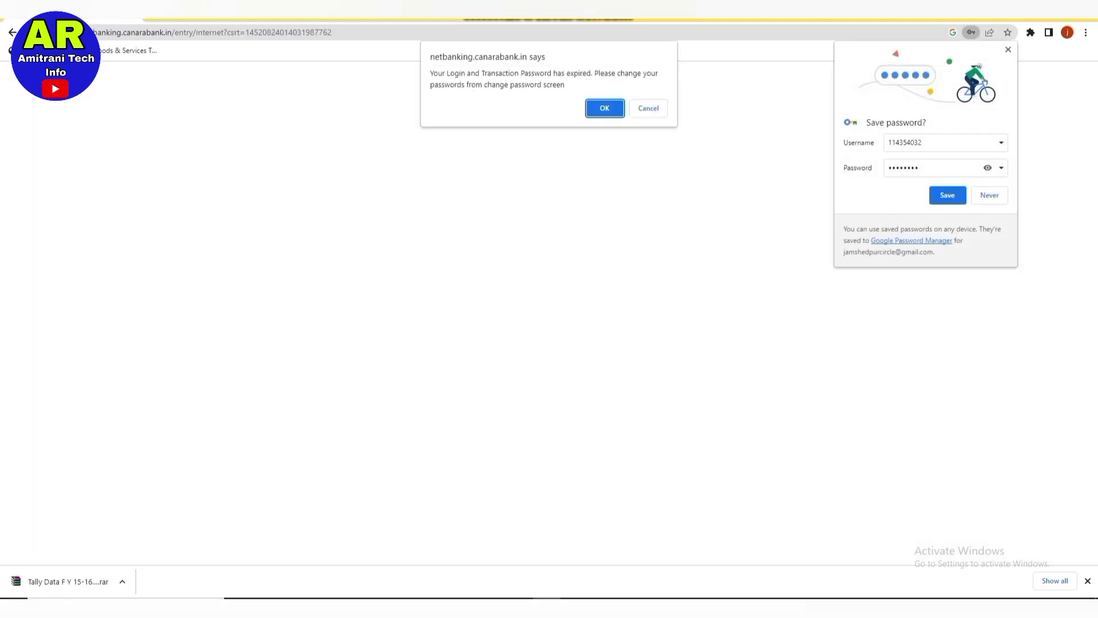
pyautogui.press('Return')
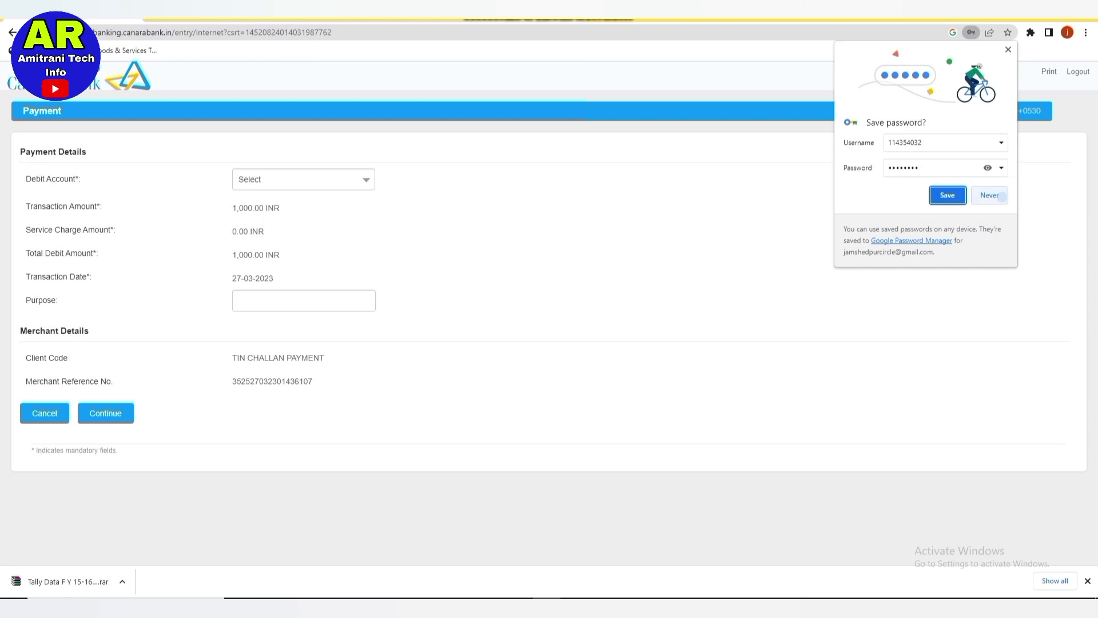
pyautogui.click(999, 195)
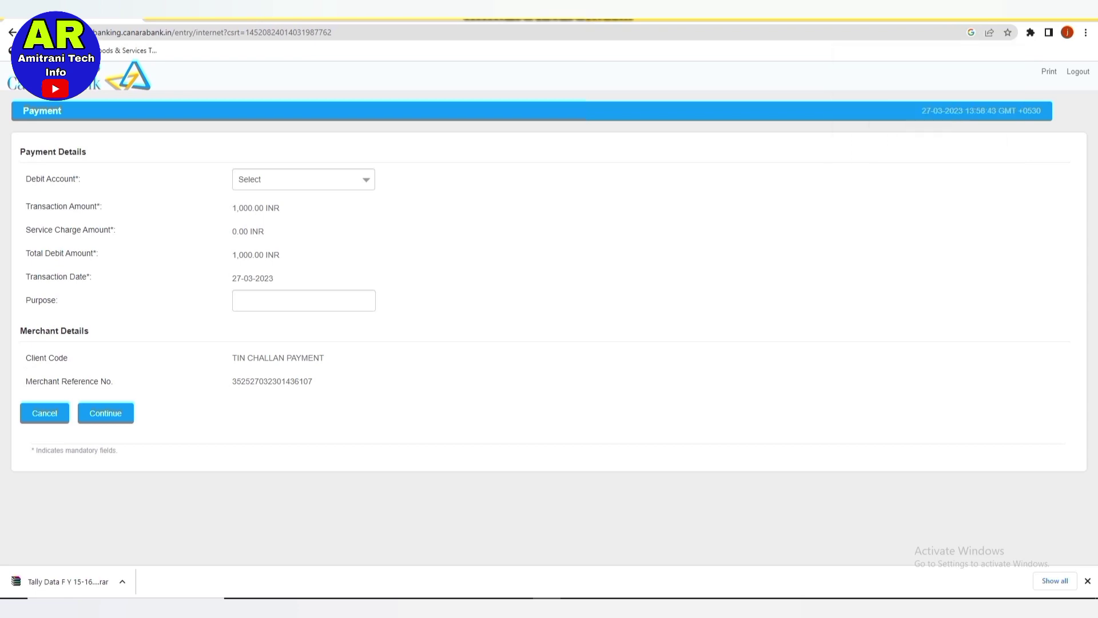
# Debit the savings account with purpose 'Income Tax' and continue to confirmation.
pyautogui.click(303, 179)
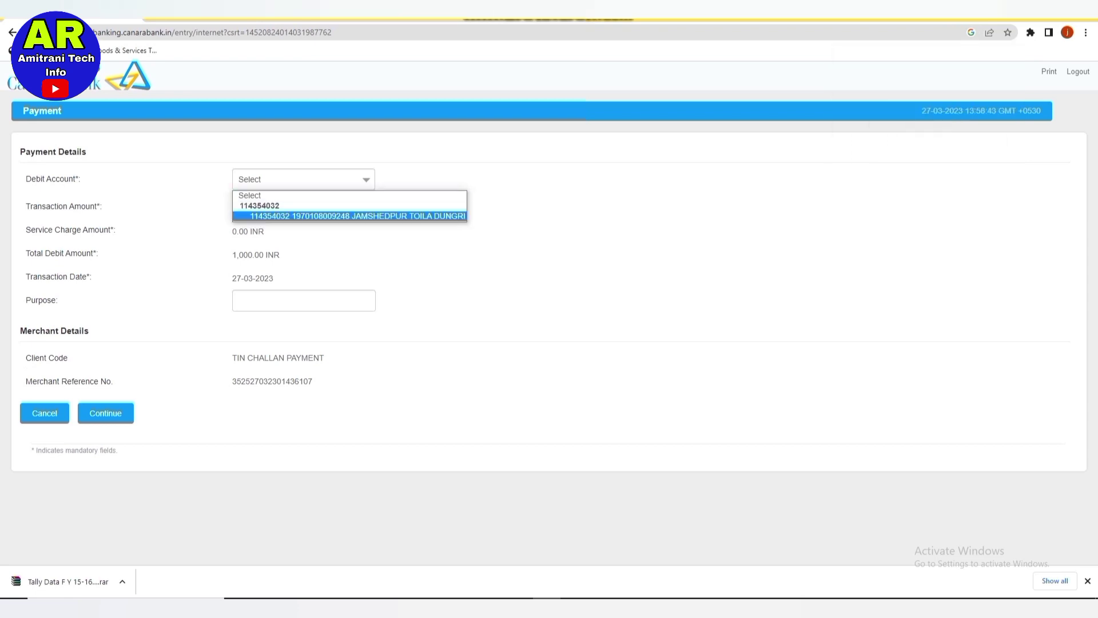
pyautogui.press('Return')
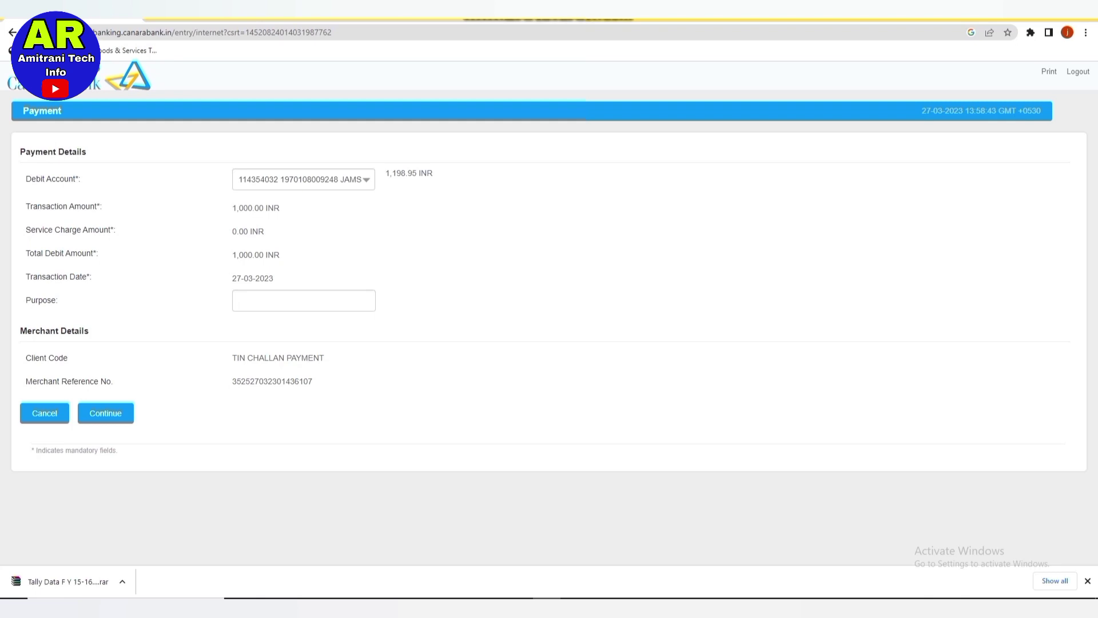
pyautogui.write('Income Tax')
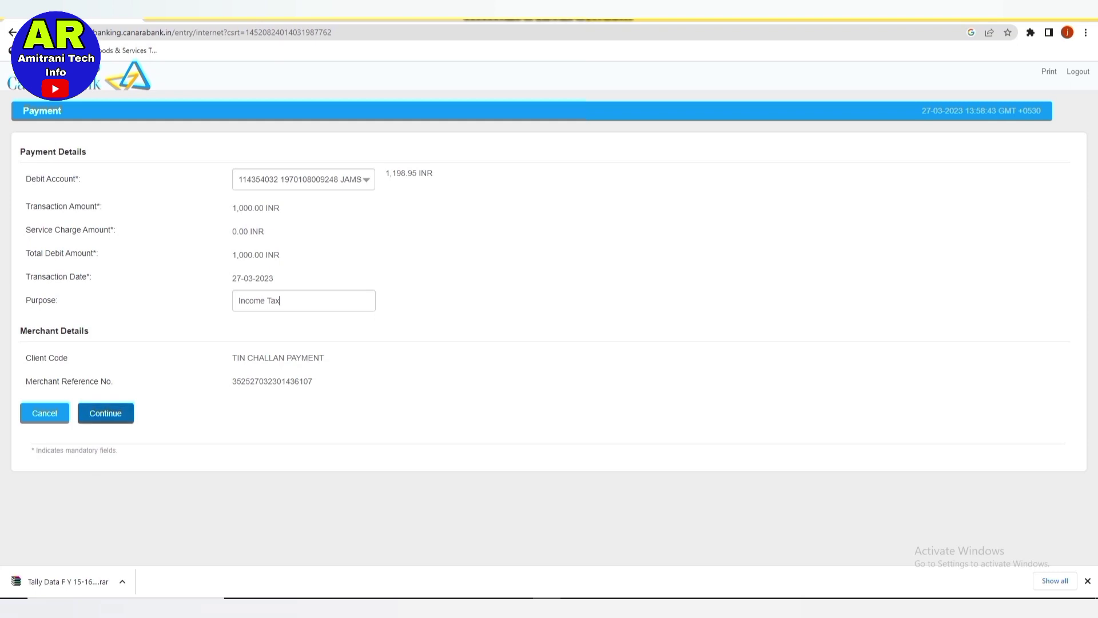
pyautogui.click(105, 413)
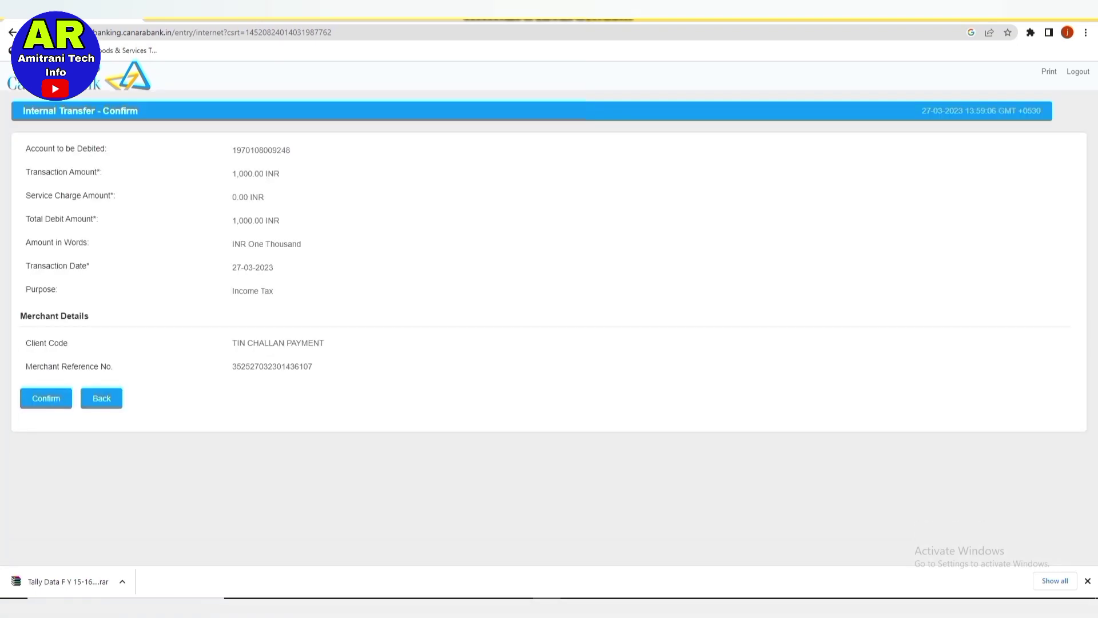
# Confirm the ₹1,000 internal transfer and submit the transaction password and OTP.
pyautogui.click(45, 398)
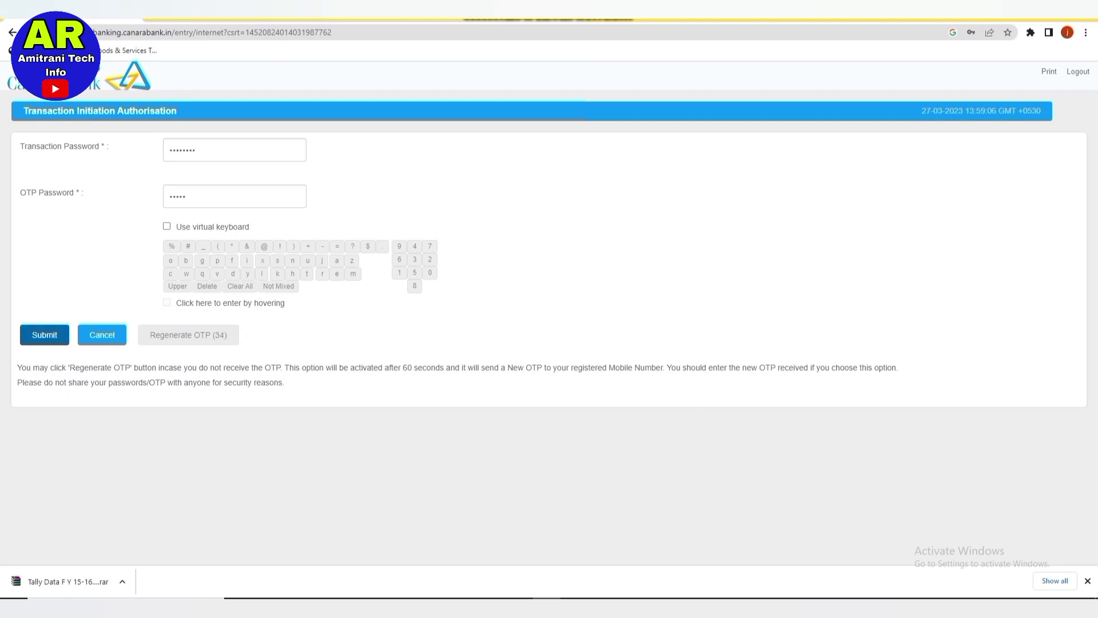
pyautogui.press('Return')
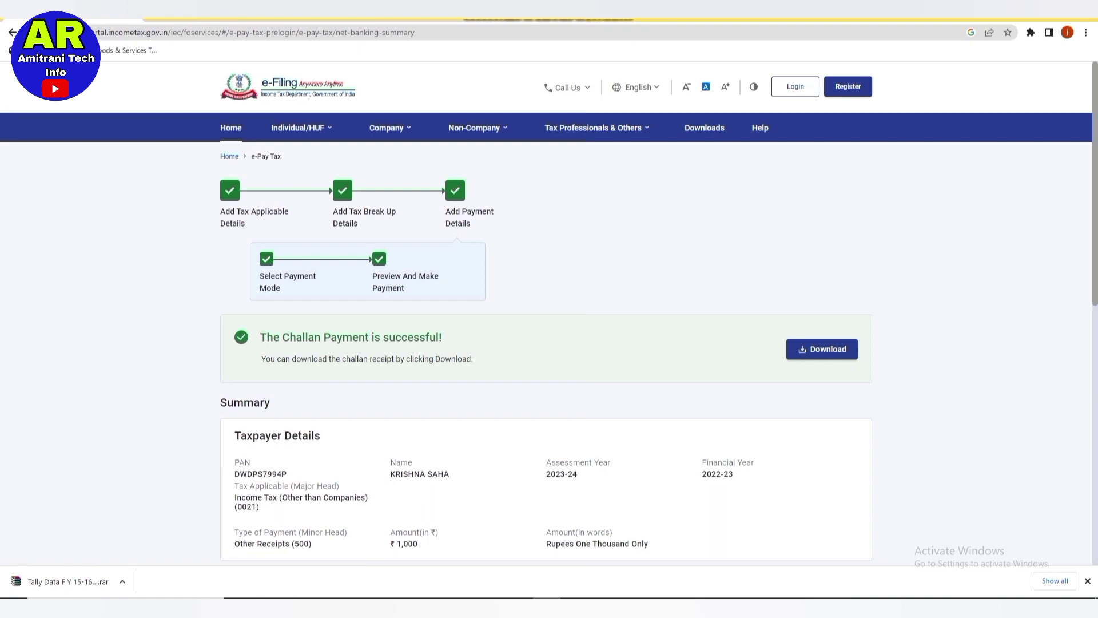
# Download the ₹1,000 challan payment receipt and review the payment summary.
pyautogui.click(822, 349)
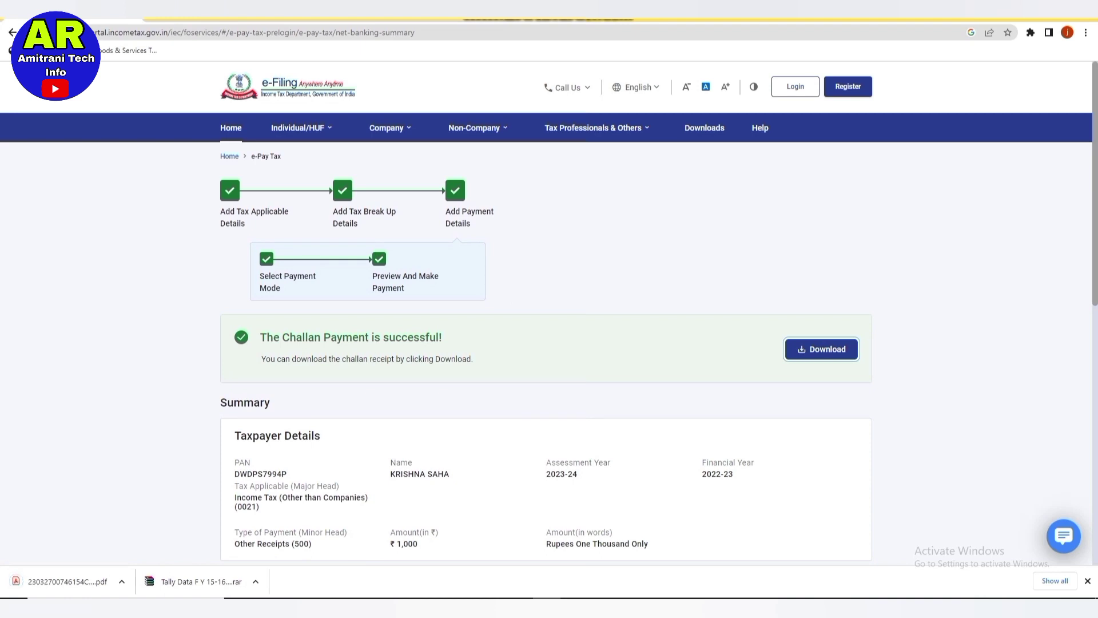
pyautogui.scroll(-1, 546, 344)
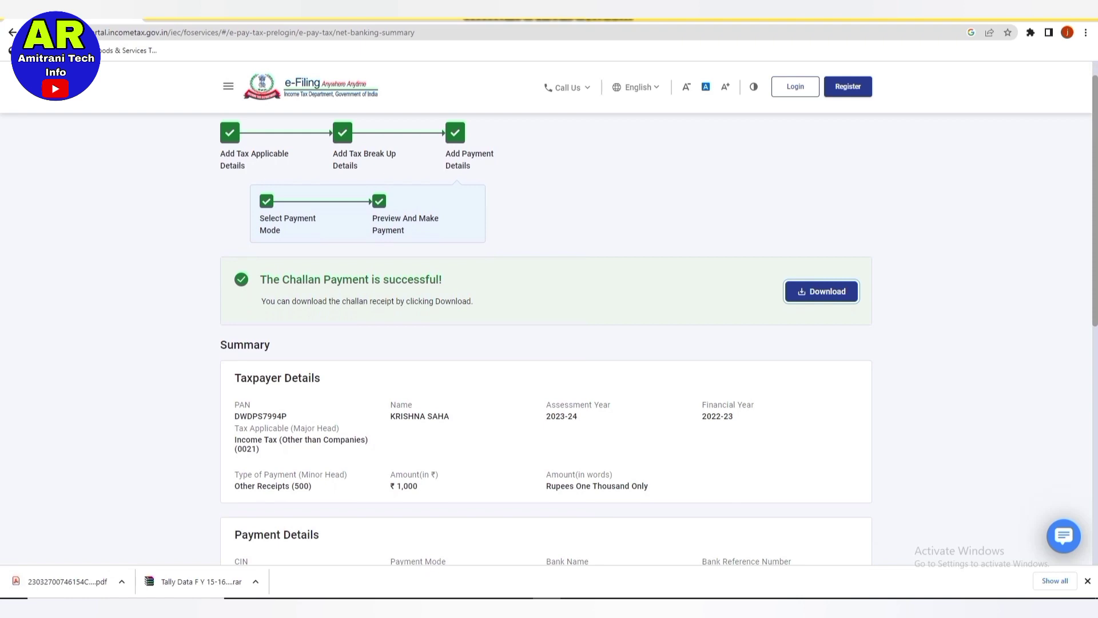
pyautogui.scroll(1, 547, 343)
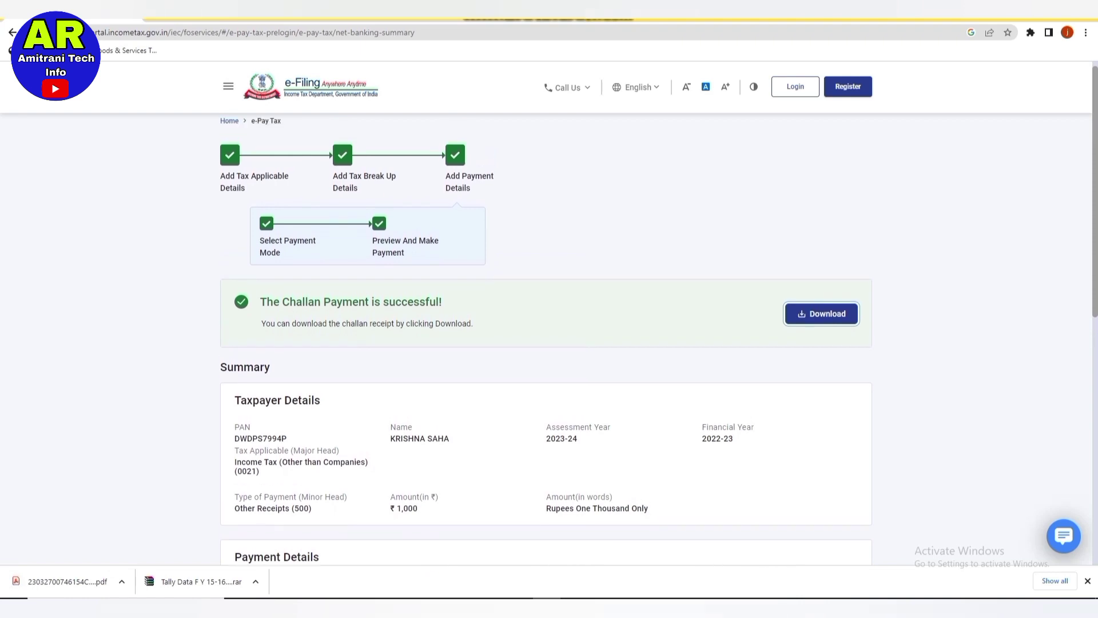
pyautogui.scroll(-2, 546, 343)
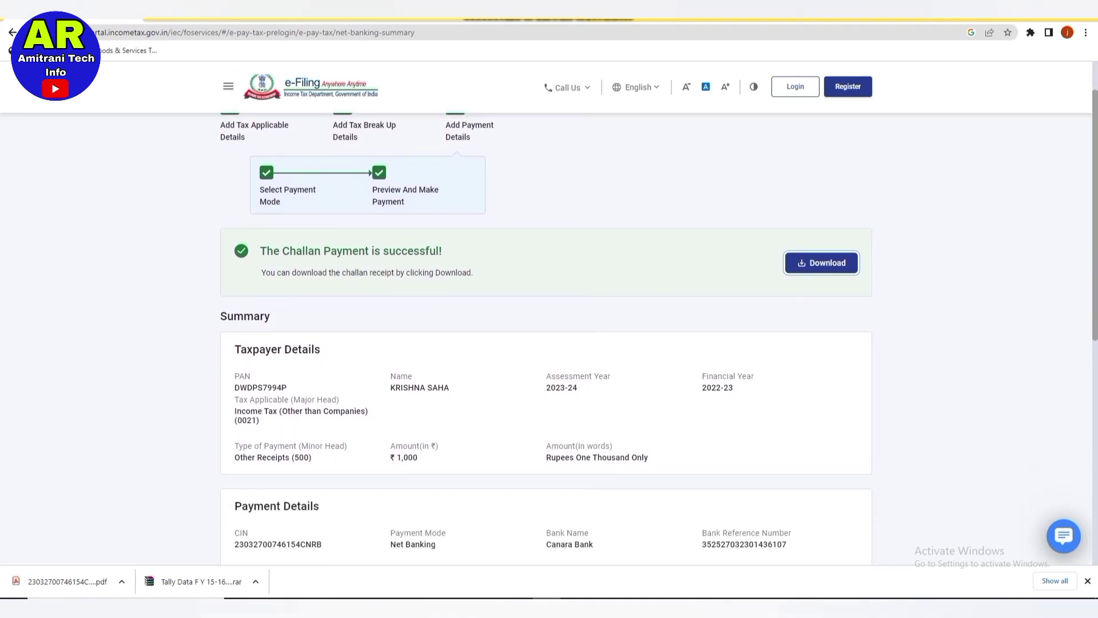
pyautogui.scroll(-1, 546, 343)
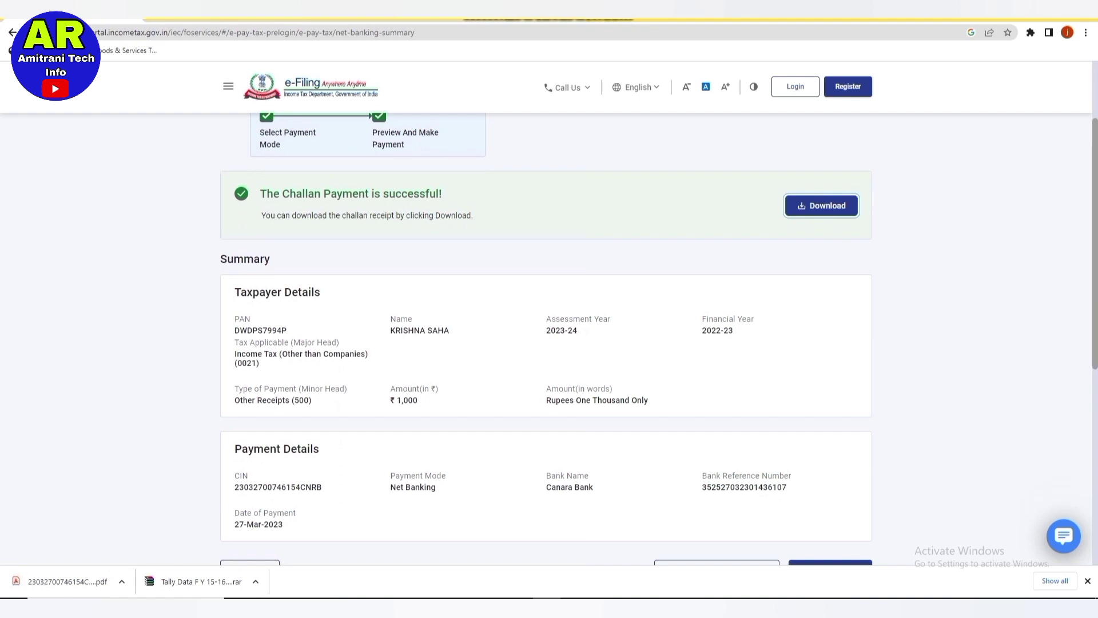
pyautogui.scroll(-2, 546, 343)
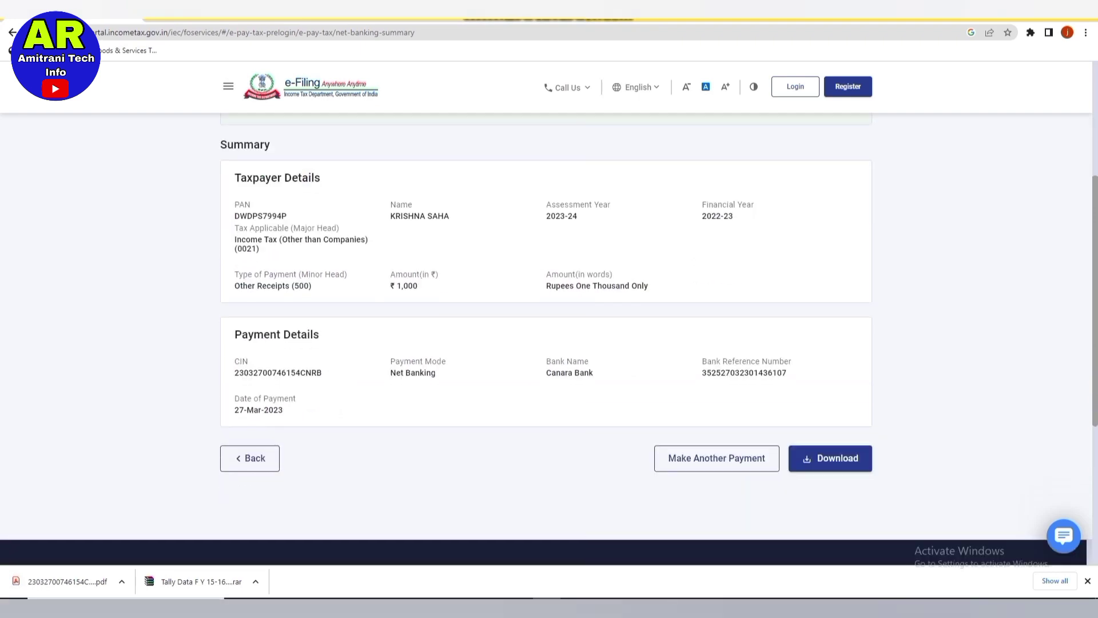
pyautogui.scroll(5, 546, 343)
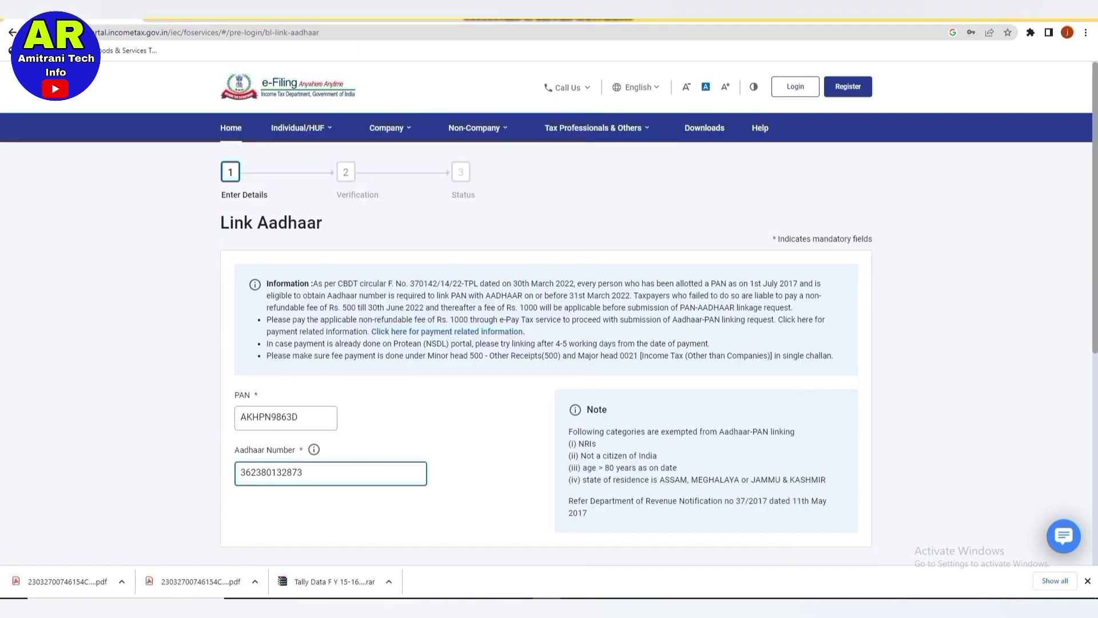
pyautogui.scroll(-1, 547, 343)
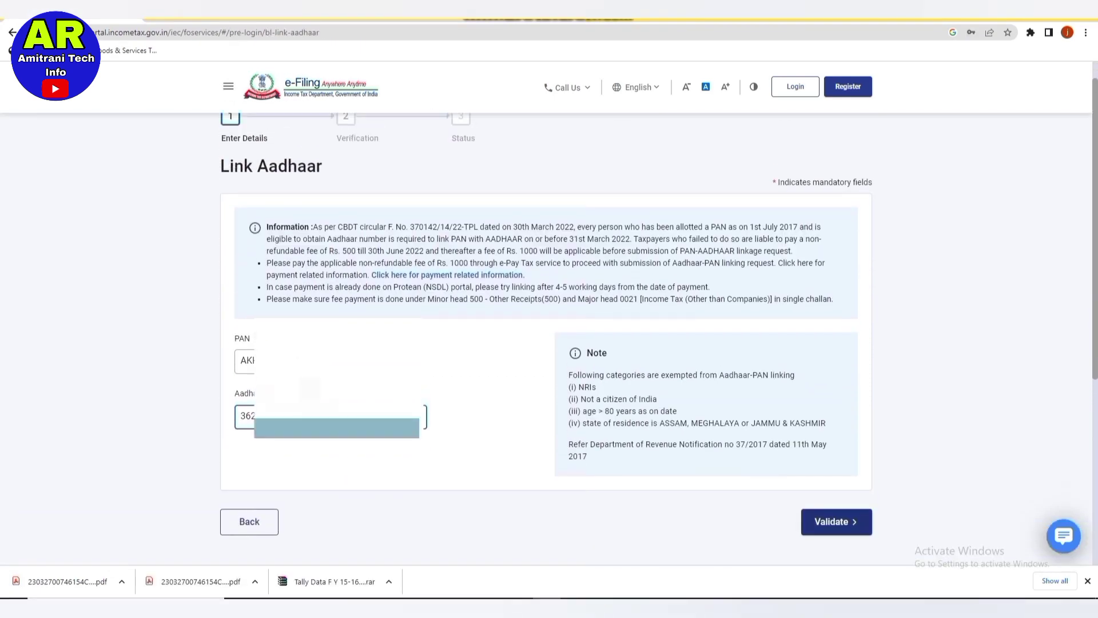
# Validate the PAN and Aadhaar against the fee payment and continue past the verified message.
pyautogui.click(836, 521)
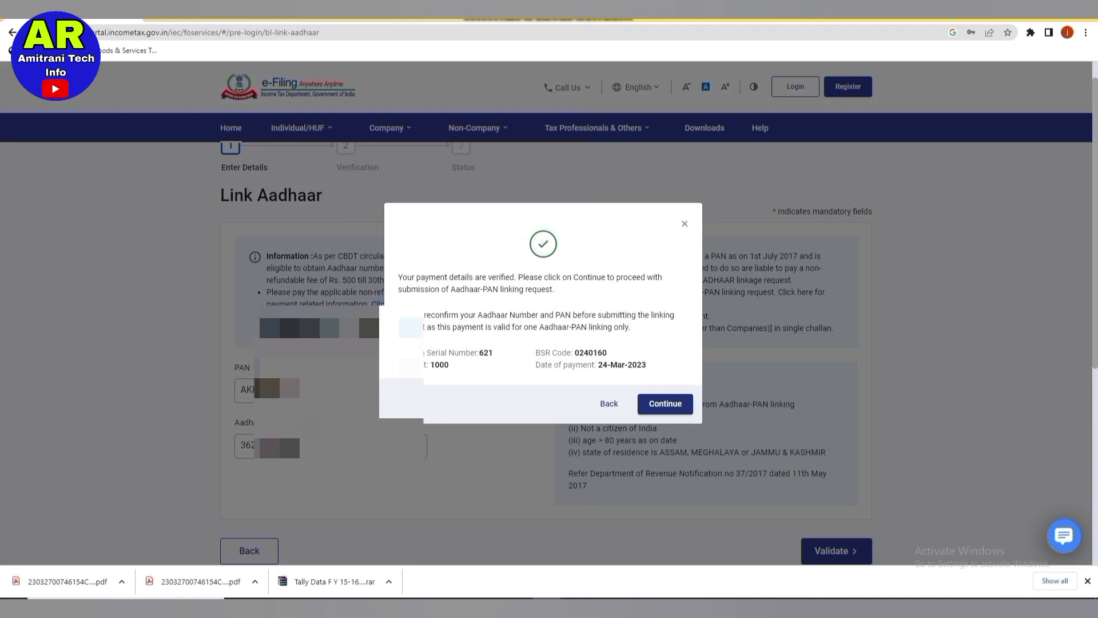
pyautogui.press('Return')
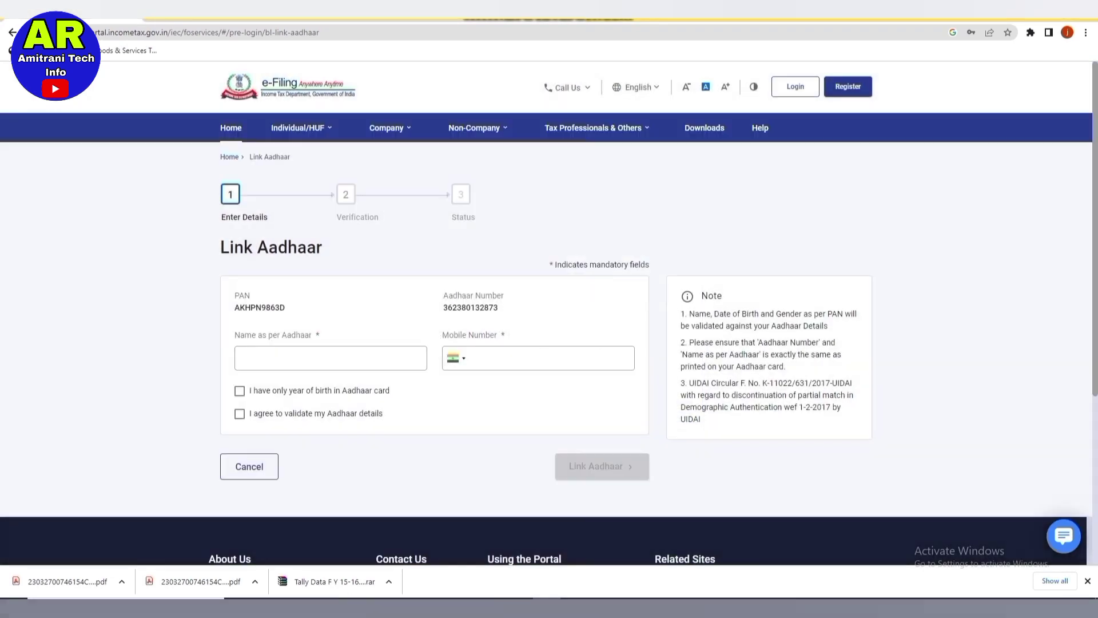
# Enter the full name as per Aadhaar and the mobile number.
pyautogui.click(331, 357)
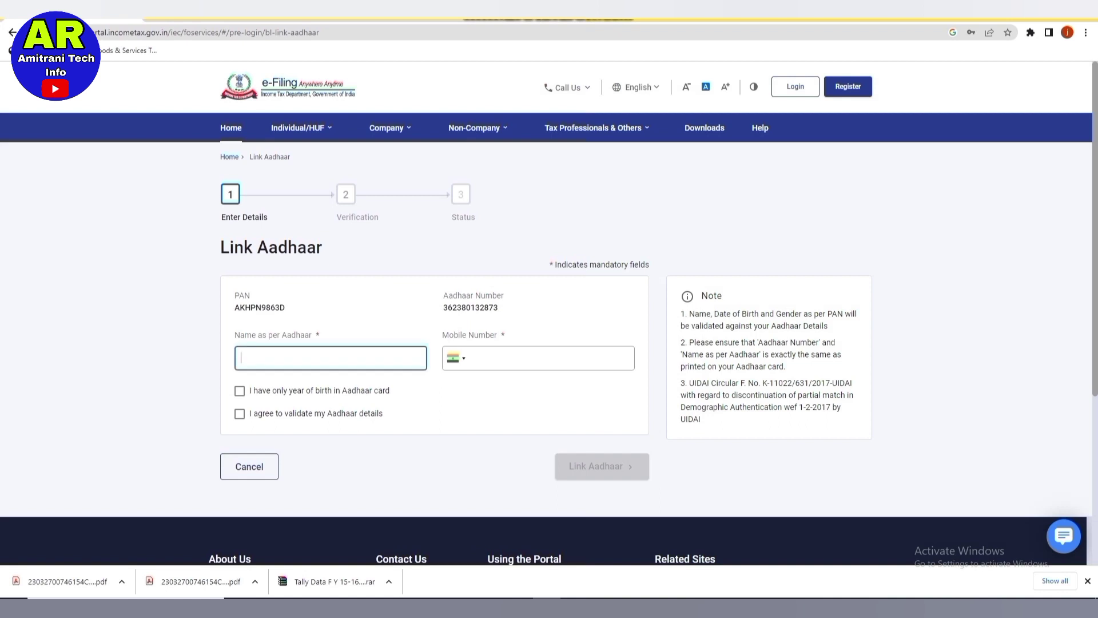
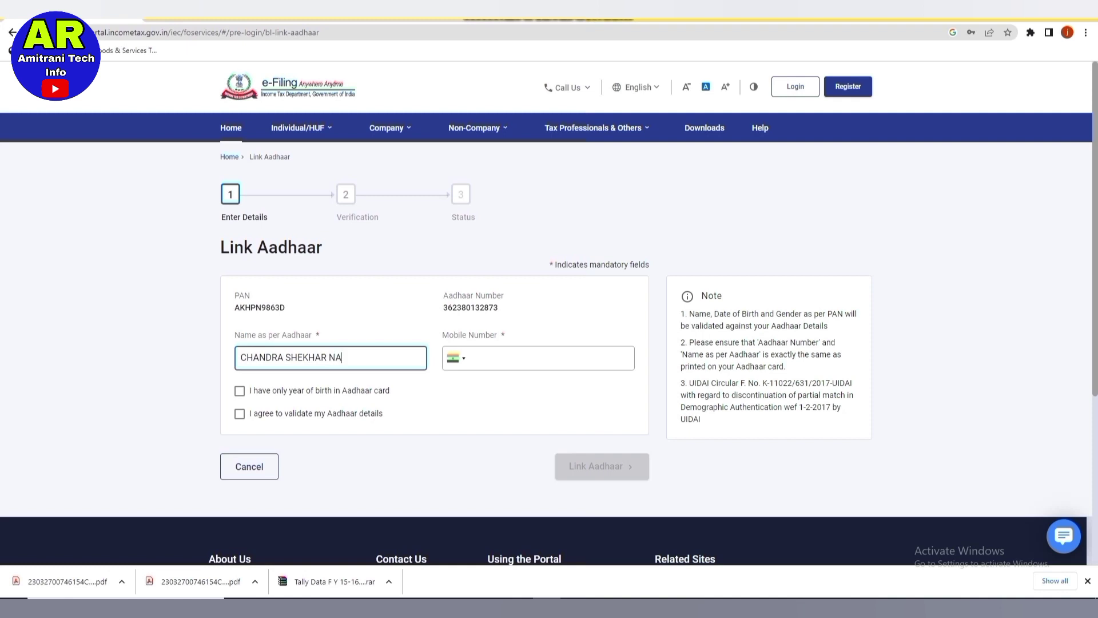
pyautogui.click(515, 358)
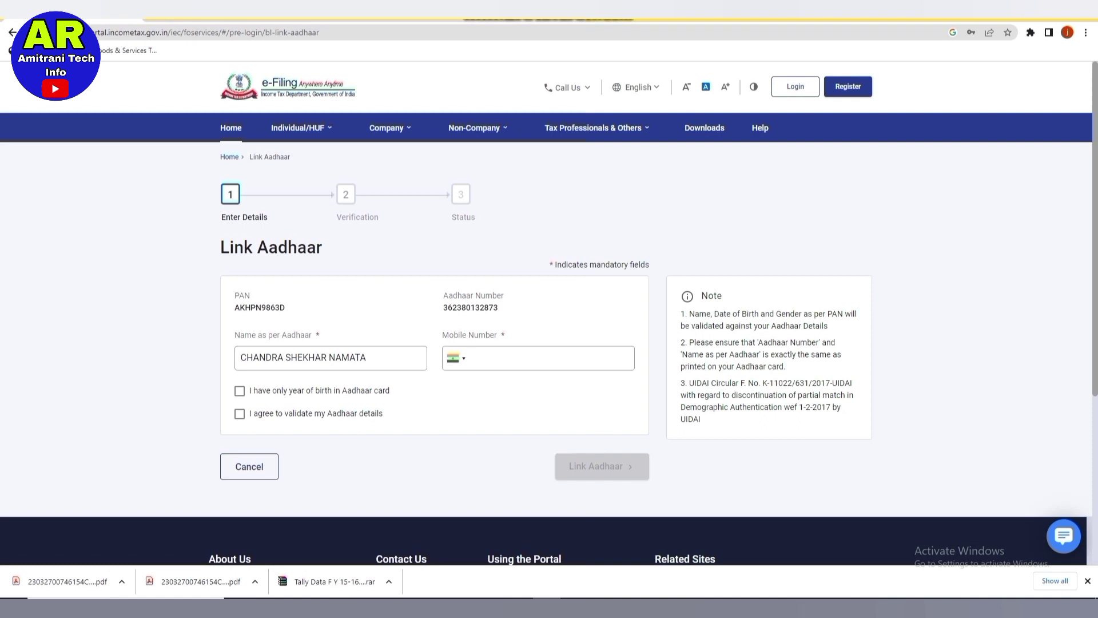
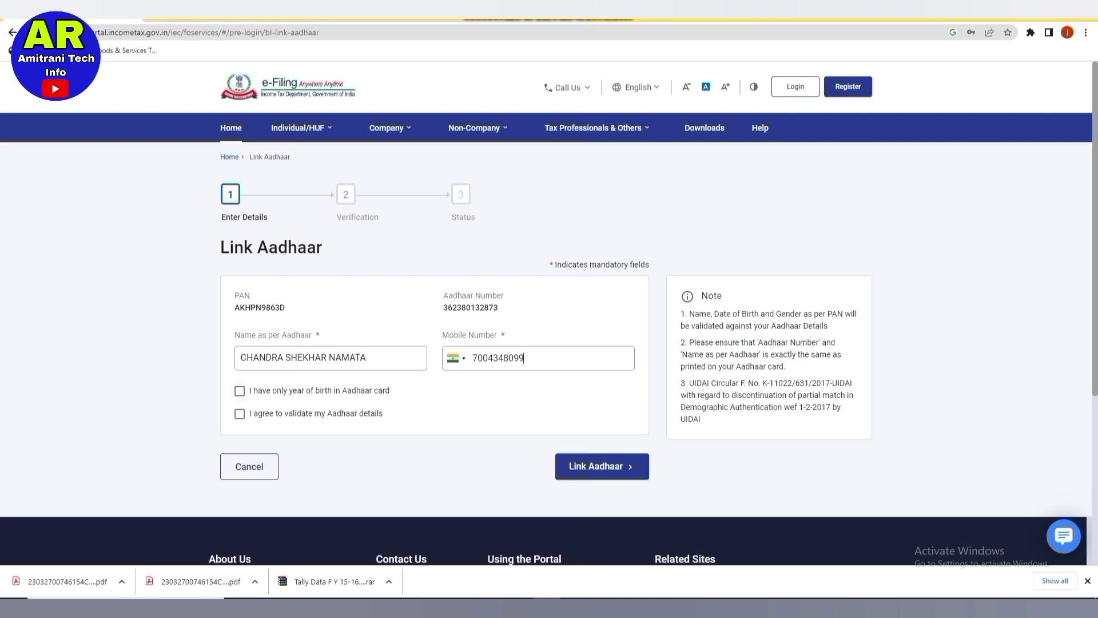
# Agree to validate the Aadhaar details, leaving year-of-birth-only unticked, and submit the linking request.
pyautogui.click(240, 390)
pyautogui.click(239, 414)
pyautogui.click(240, 390)
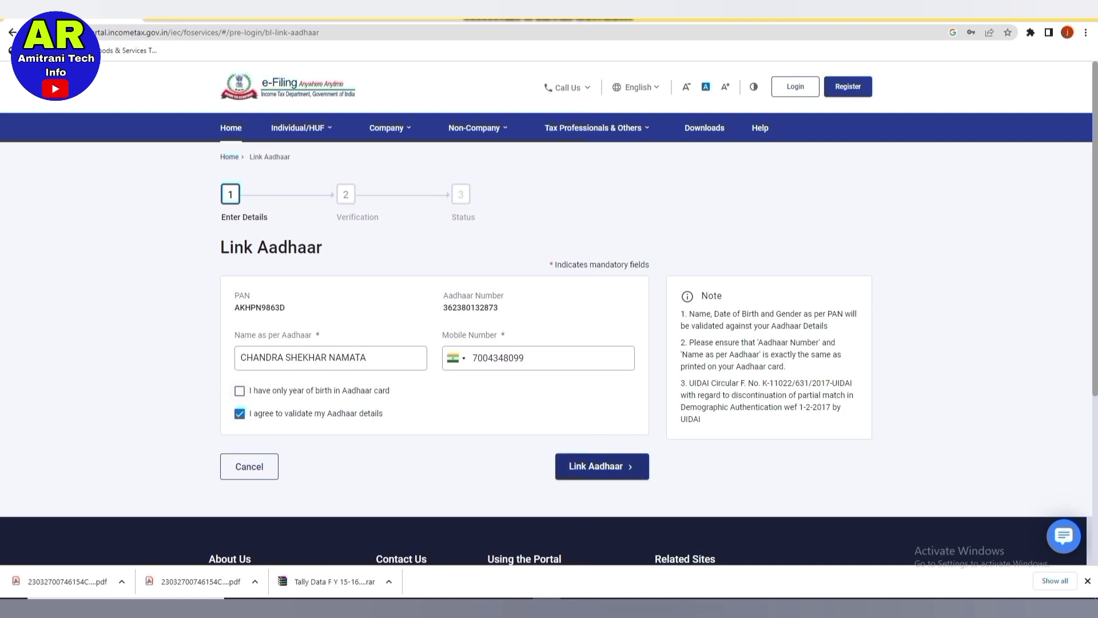
pyautogui.click(602, 467)
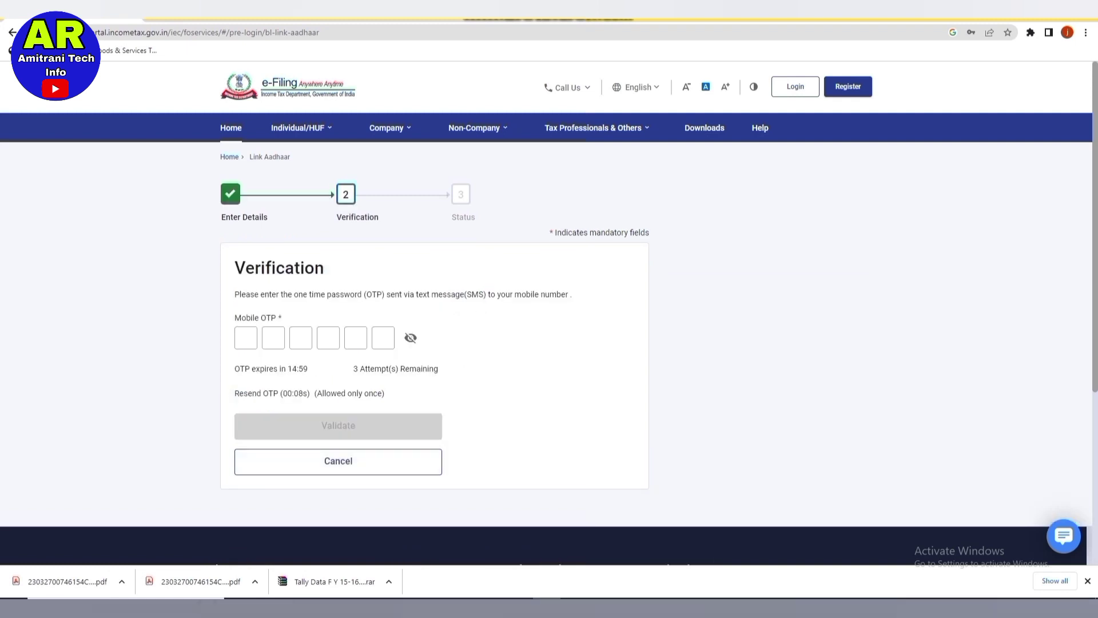
# Validate the 6-digit mobile OTP and acknowledge the request sent to UIDAI.
pyautogui.click(246, 337)
pyautogui.write('123')
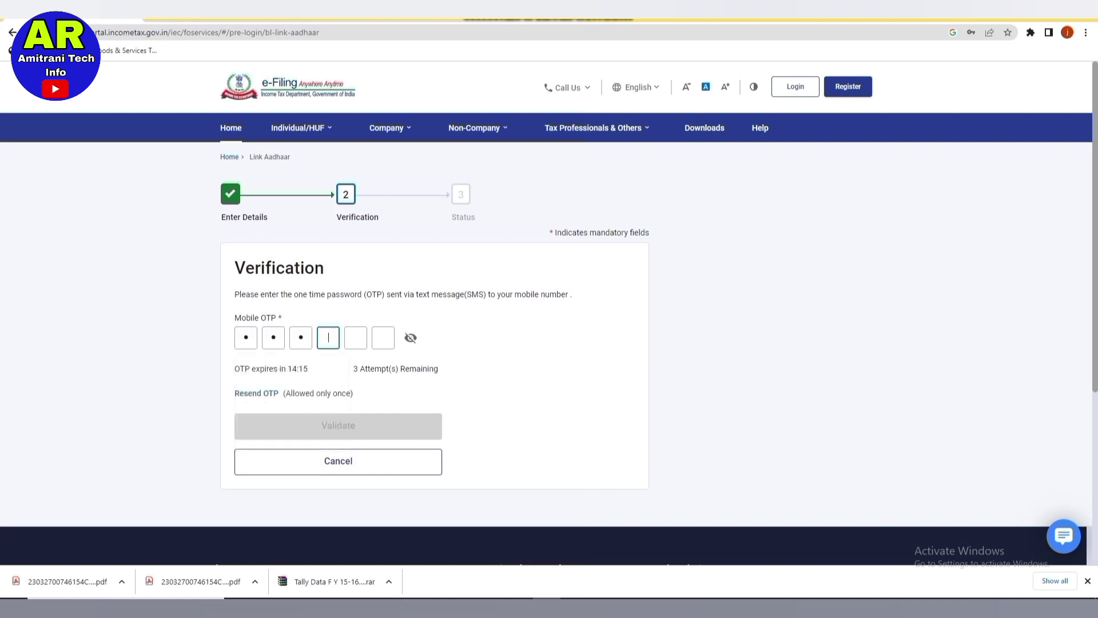
pyautogui.write('456')
pyautogui.press('Return')
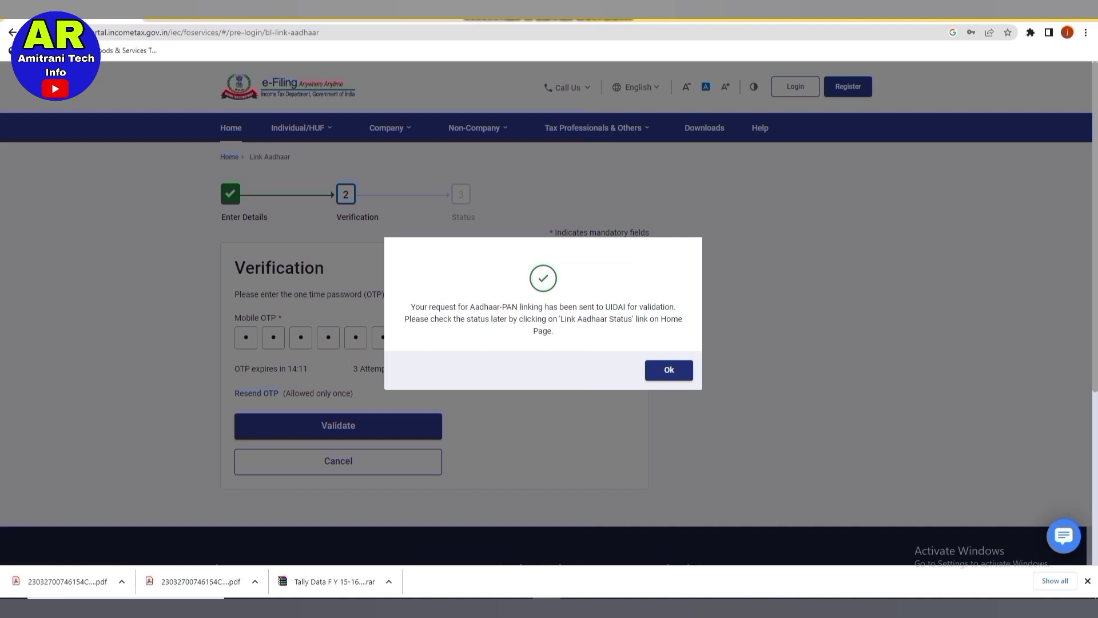
pyautogui.press('Return')
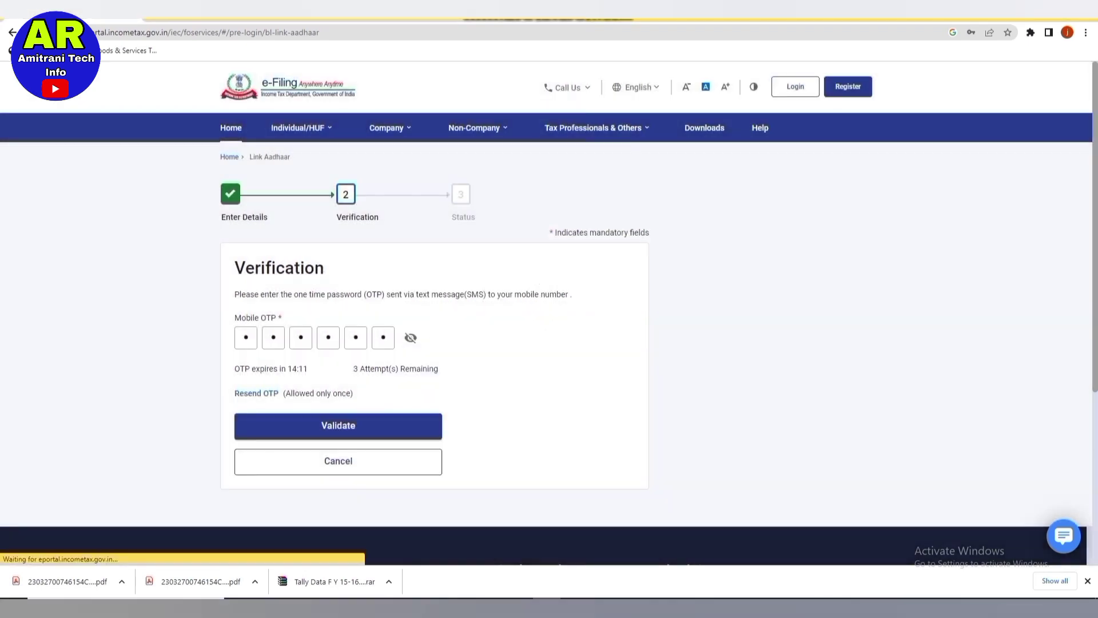